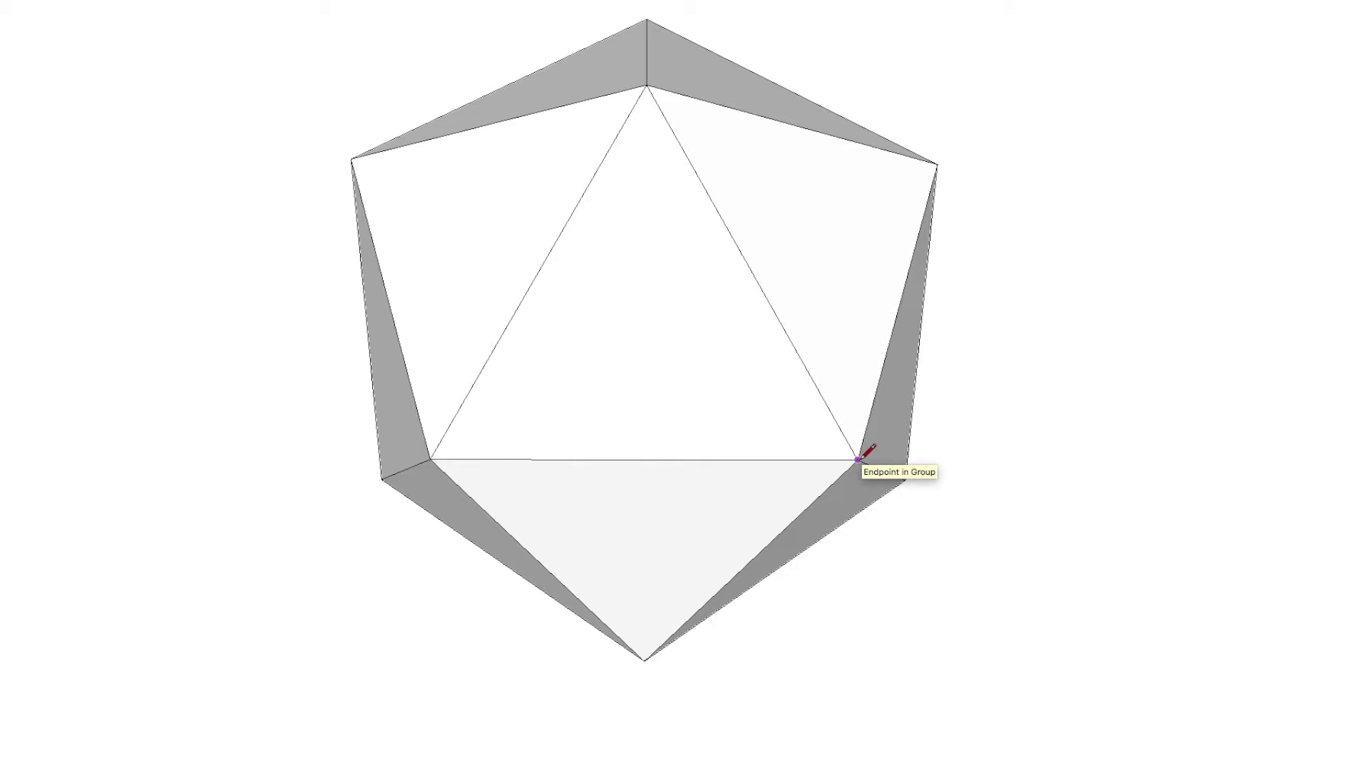
Step: Trace the triangle's right edge upward from its lower-right corner to place the one-third guide point
{"action": "left_click_drag", "start_coordinate": [858, 460], "coordinate": [779, 320]}
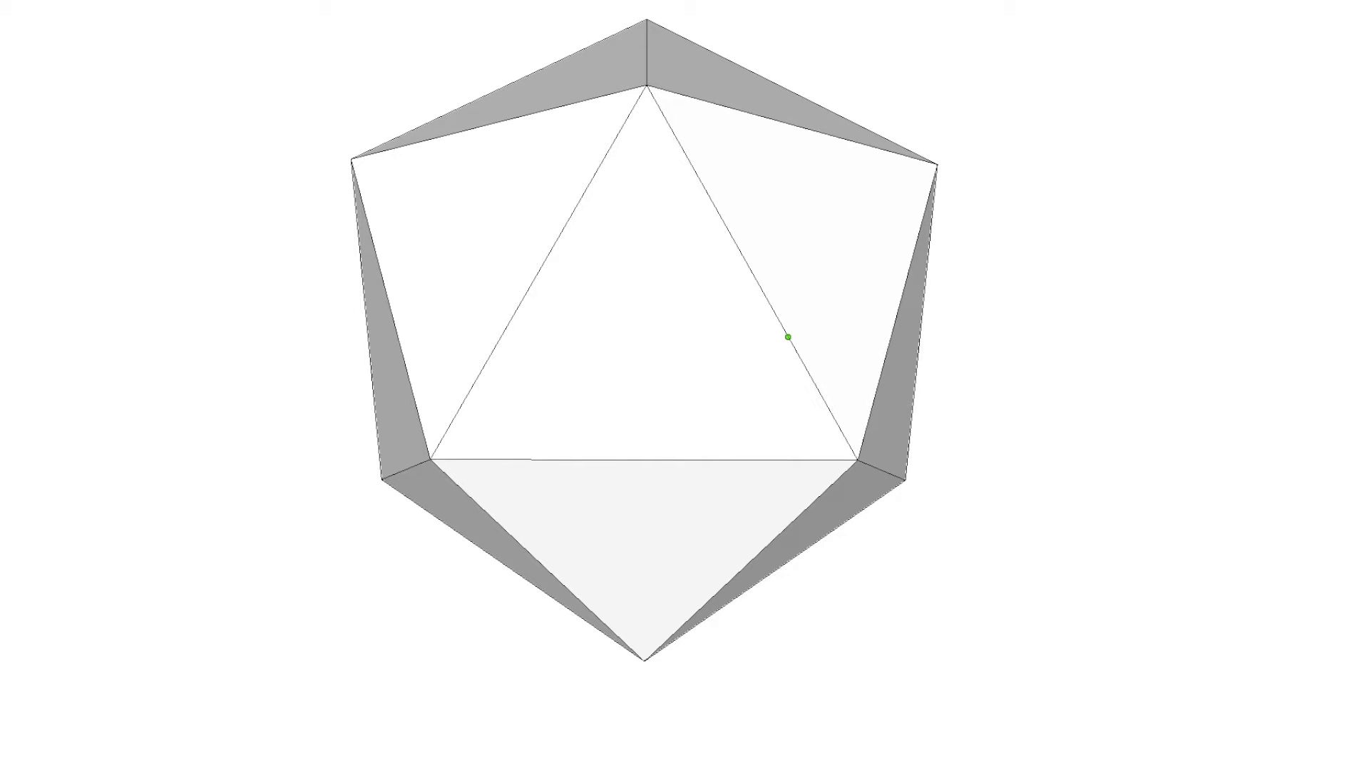
Step: Draw a line from the triangle's lower-right corner to a point along its bottom edge
{"action": "left_click", "coordinate": [858, 461]}
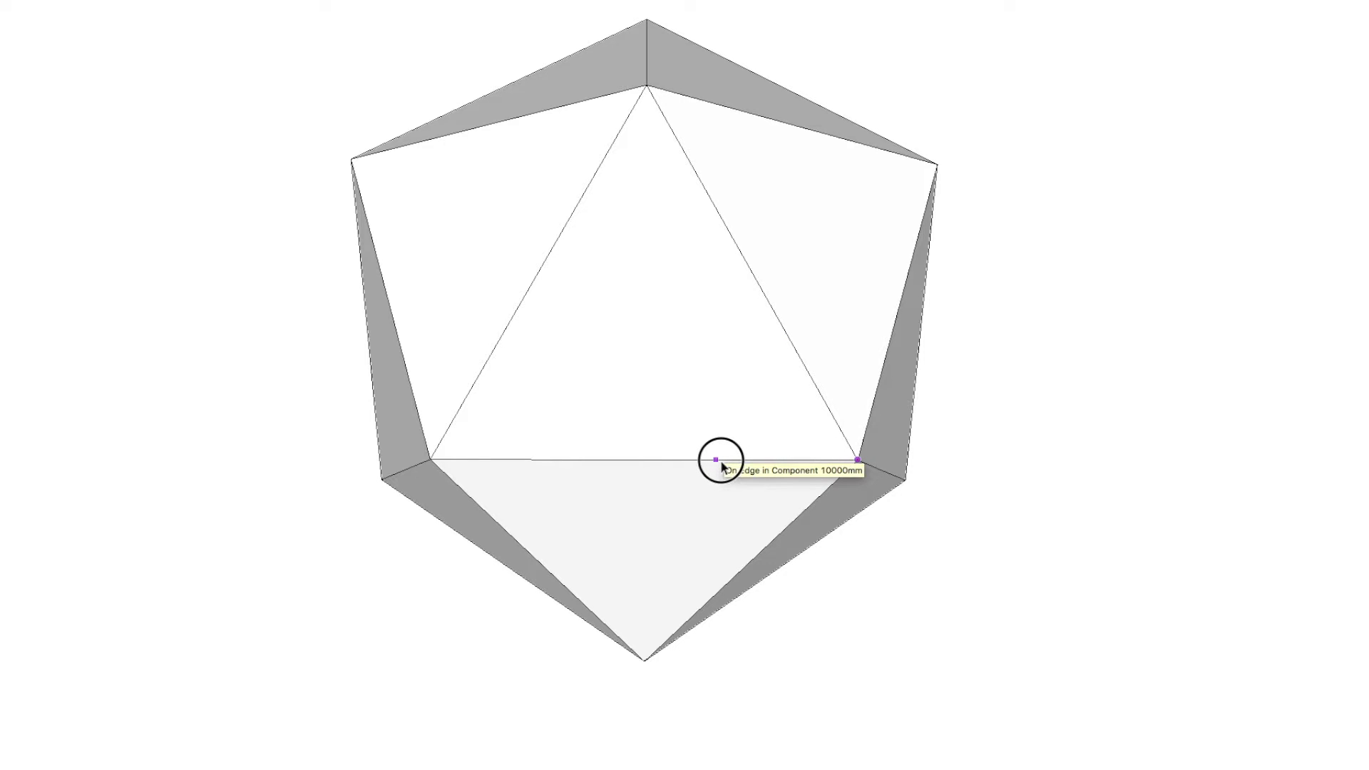
{"action": "left_click", "coordinate": [473, 461]}
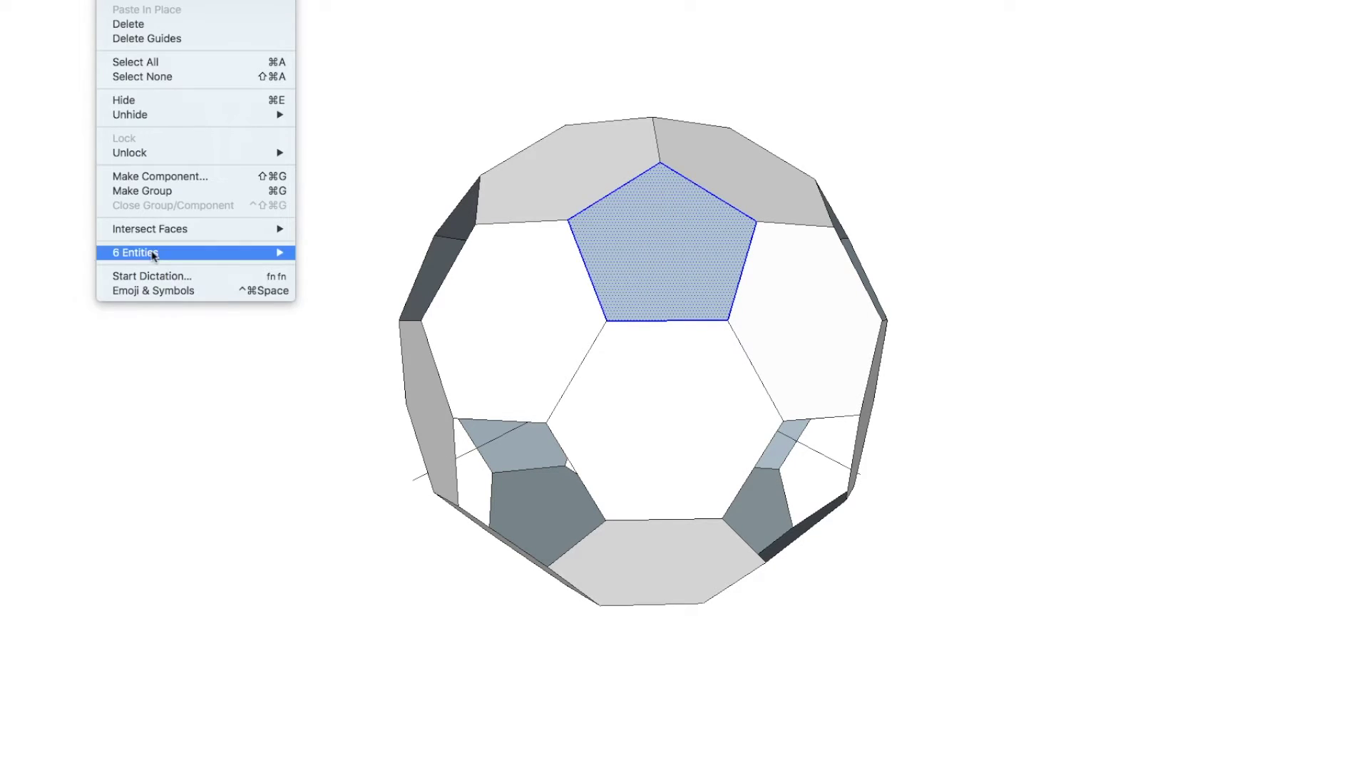
Step: Make the selected top pentagon a component and name it 'pentface'
{"action": "left_click", "coordinate": [160, 176]}
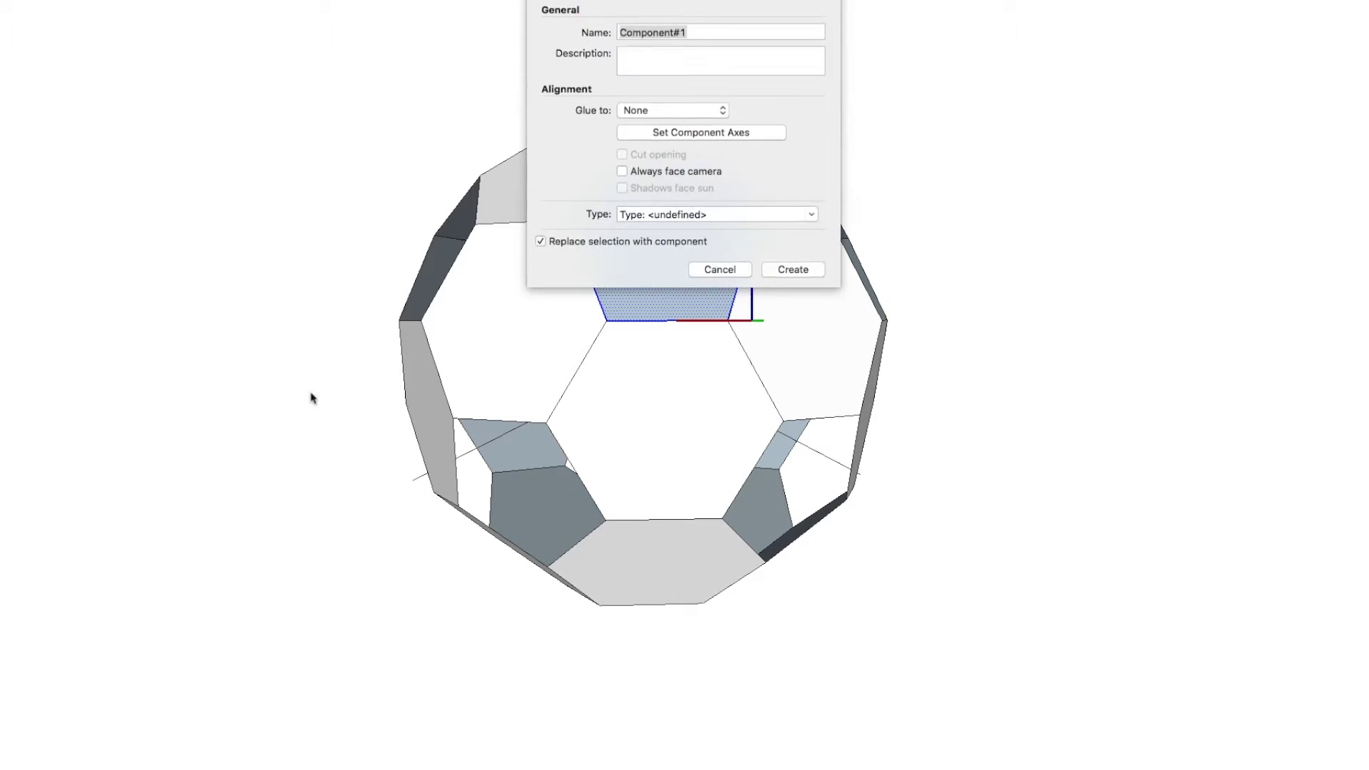
{"action": "type", "text": "pentface"}
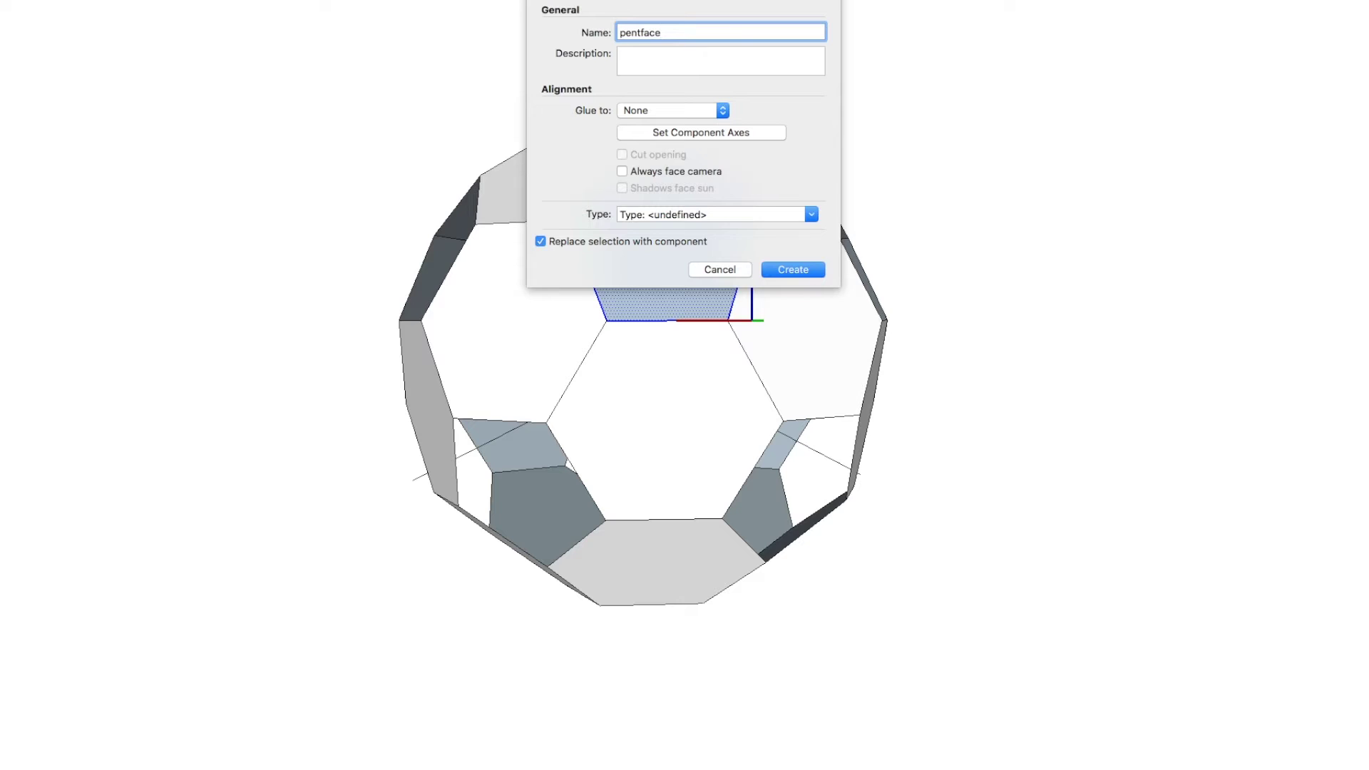
{"action": "left_click", "coordinate": [794, 270]}
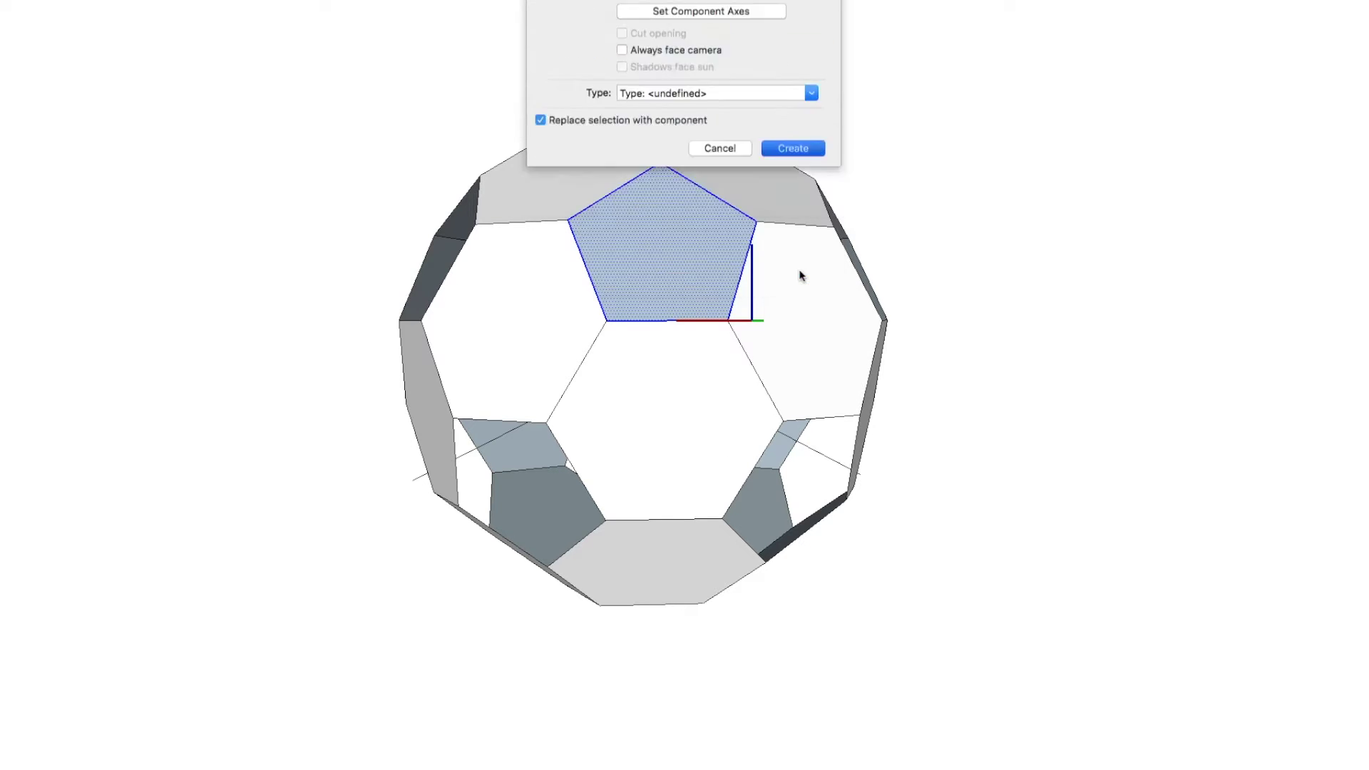
Step: Paint the pentface component yellow from inside the component
{"action": "double_click", "coordinate": [689, 229]}
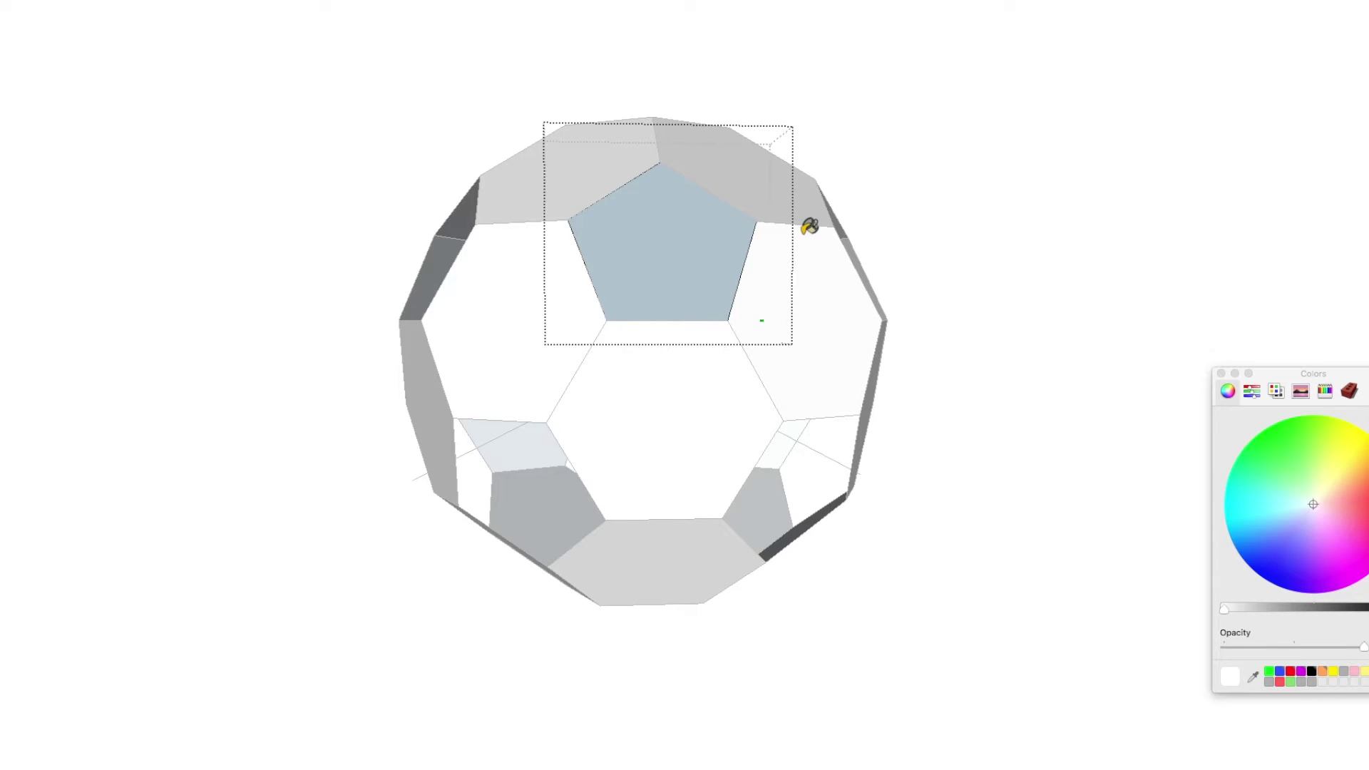
{"action": "left_click", "coordinate": [1345, 456]}
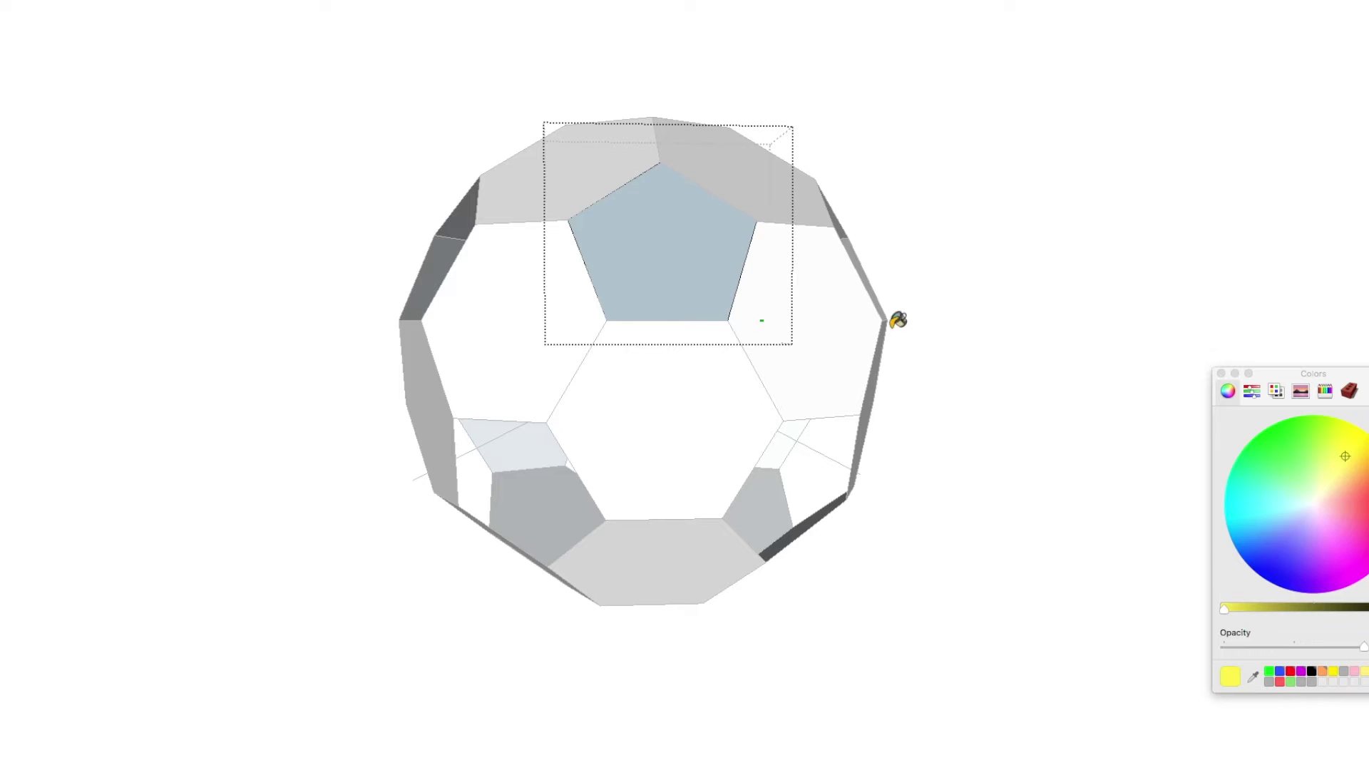
{"action": "left_click", "coordinate": [674, 223]}
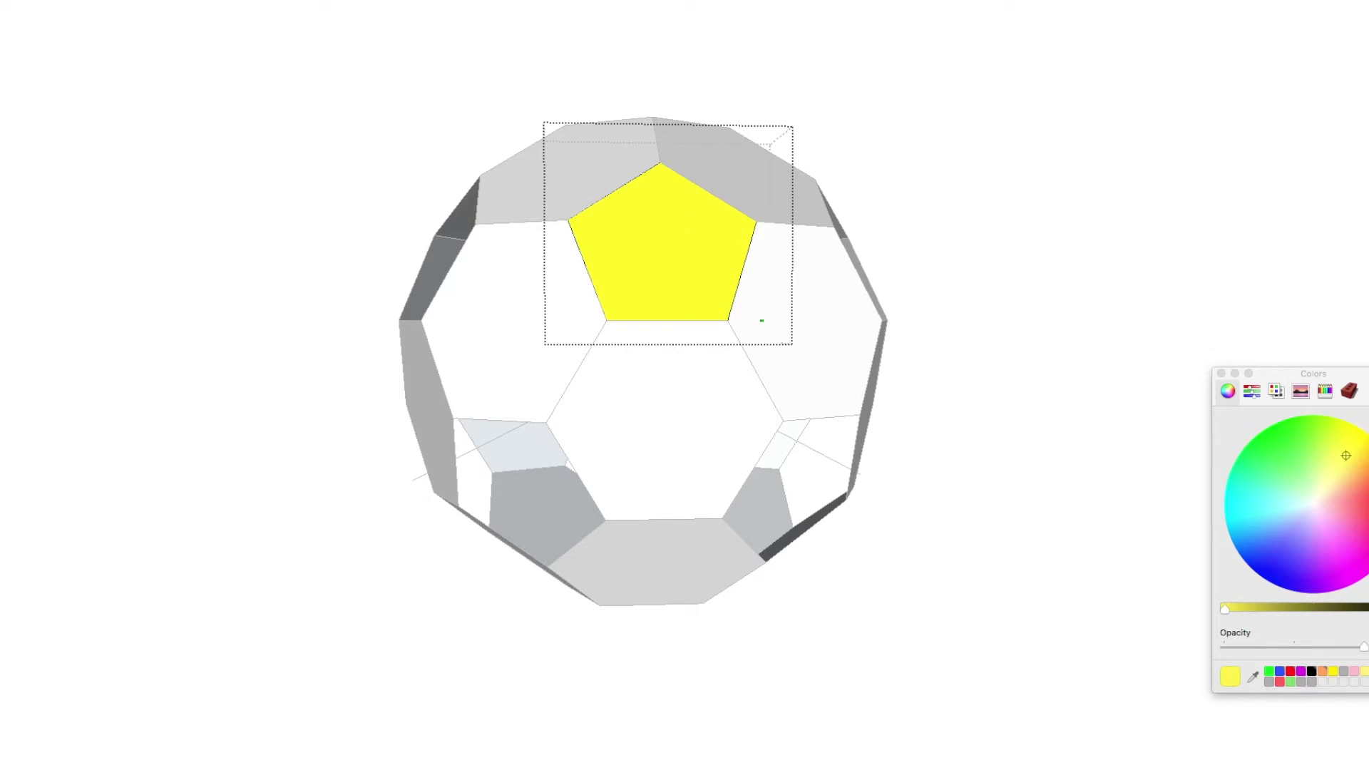
{"action": "key", "text": "space"}
Step: Inside the solid's group, select all connected faces and paint them red
{"action": "double_click", "coordinate": [625, 401]}
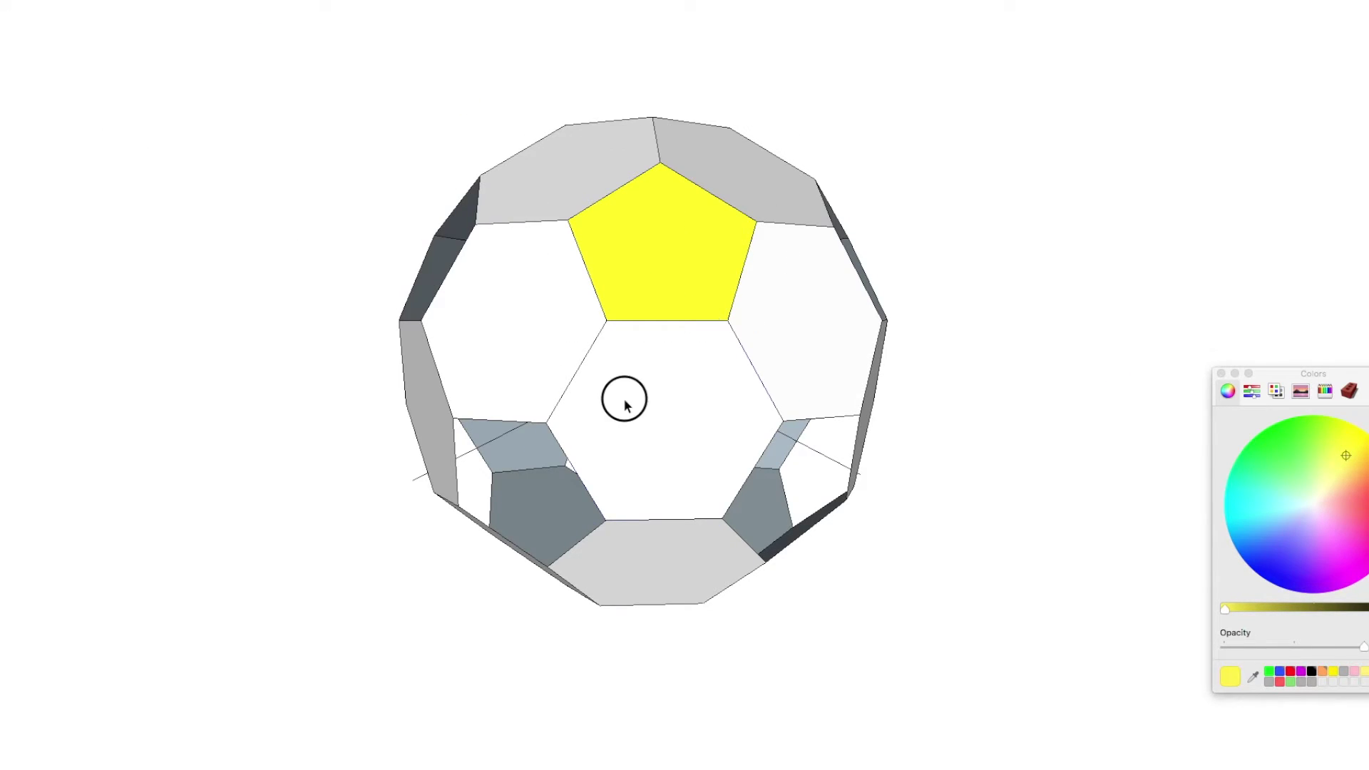
{"action": "triple_click", "coordinate": [666, 365]}
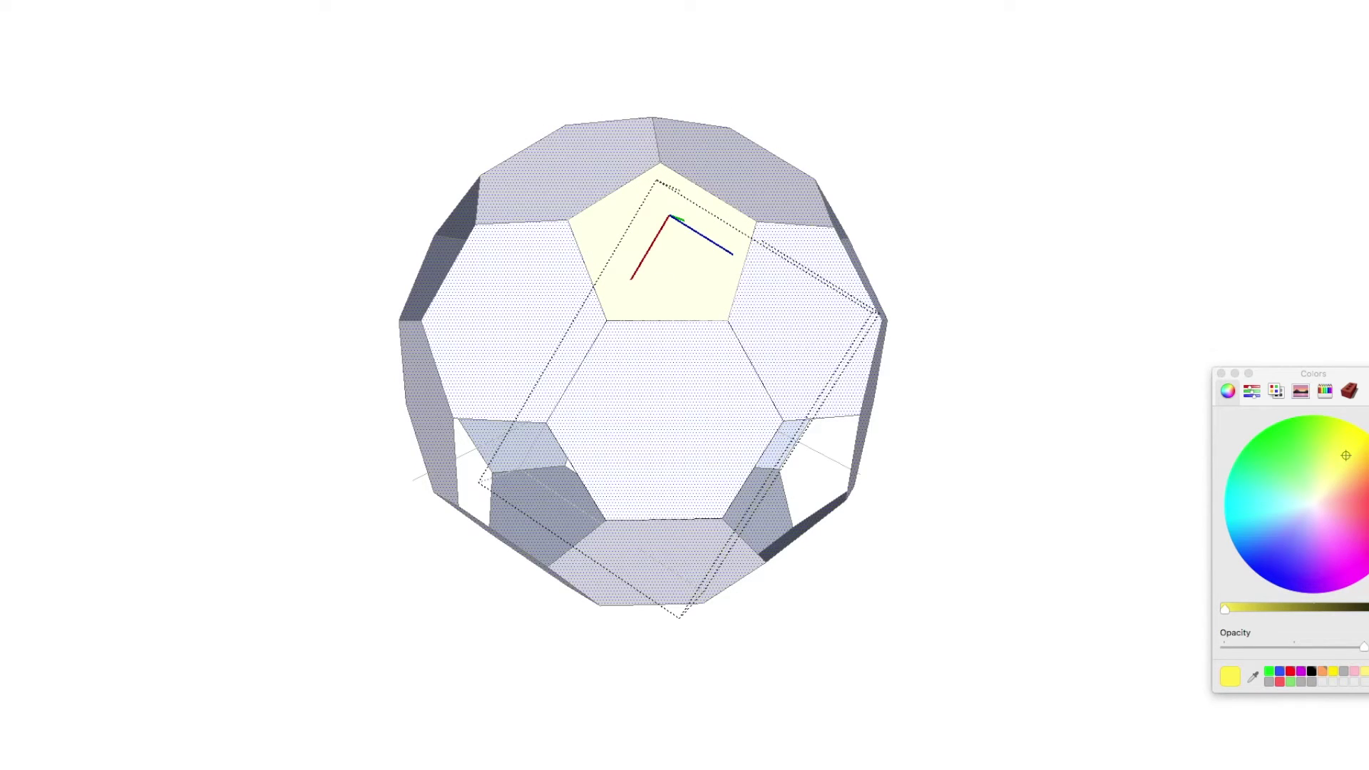
{"action": "left_click", "coordinate": [1360, 498]}
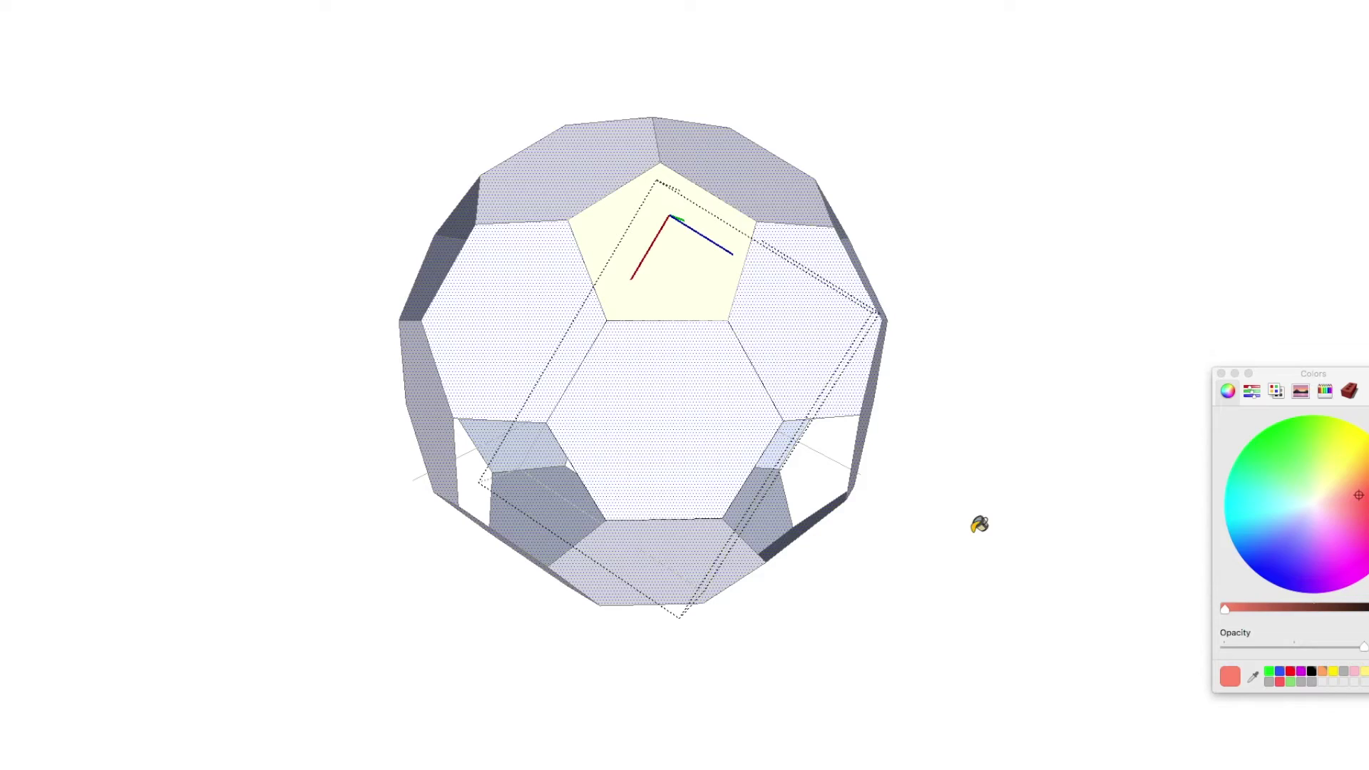
{"action": "left_click", "coordinate": [1366, 499]}
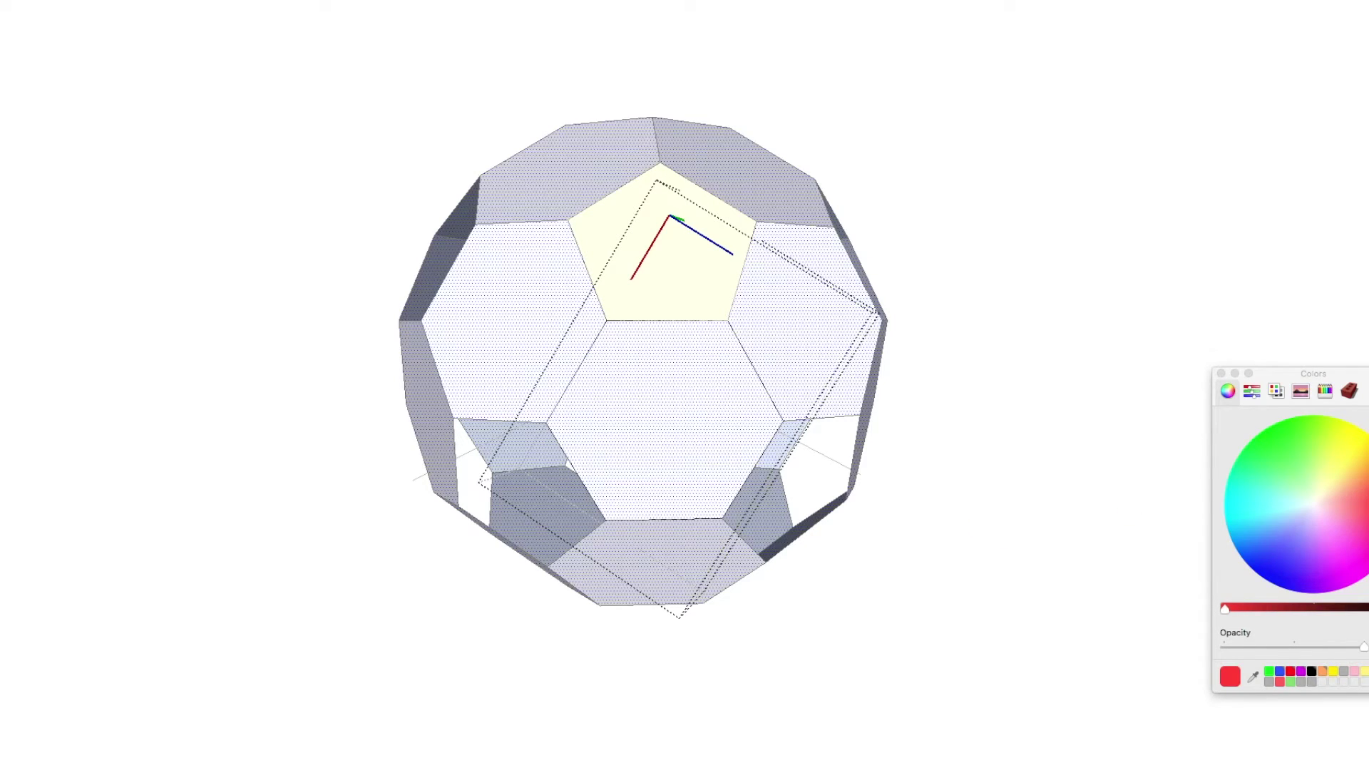
{"action": "left_click", "coordinate": [705, 416]}
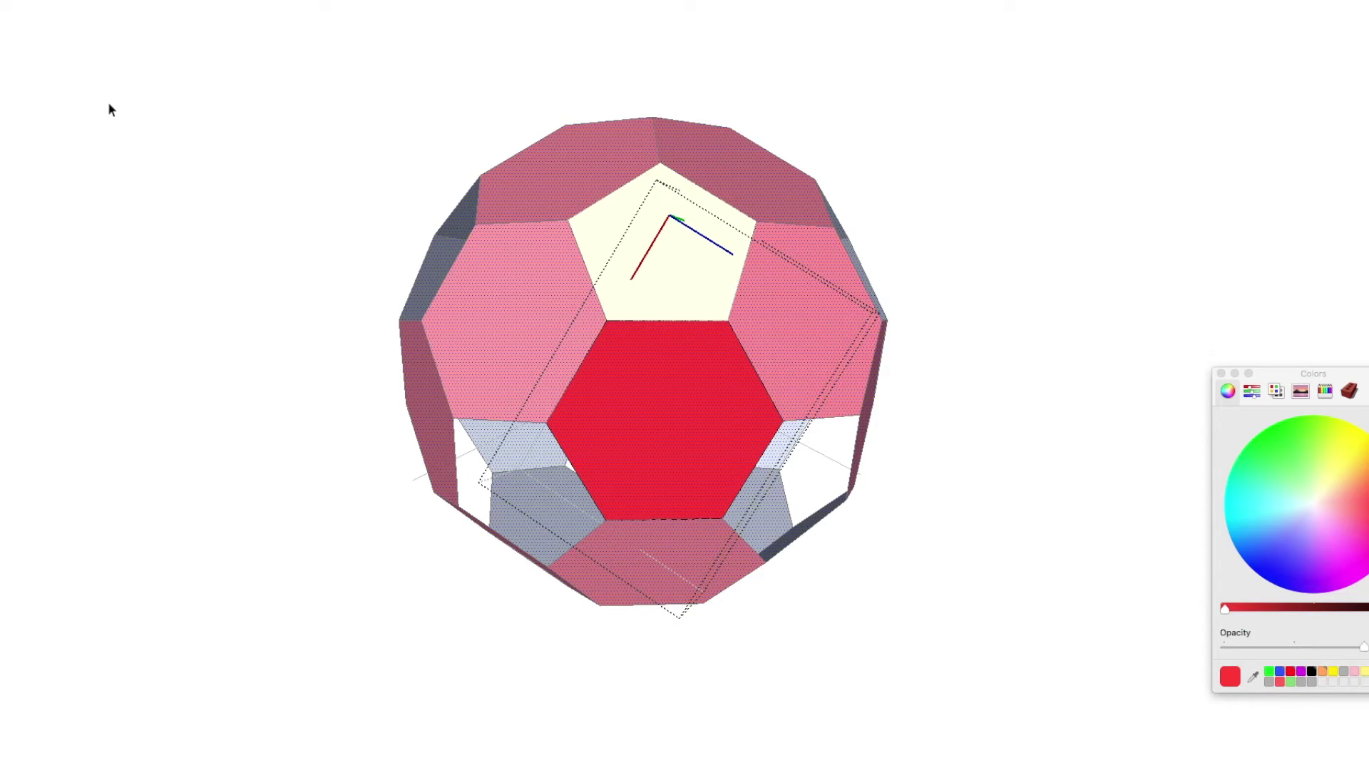
Step: Clear the selection, orbit to check the colours, and select the yellow pentagon
{"action": "left_click", "coordinate": [191, 226]}
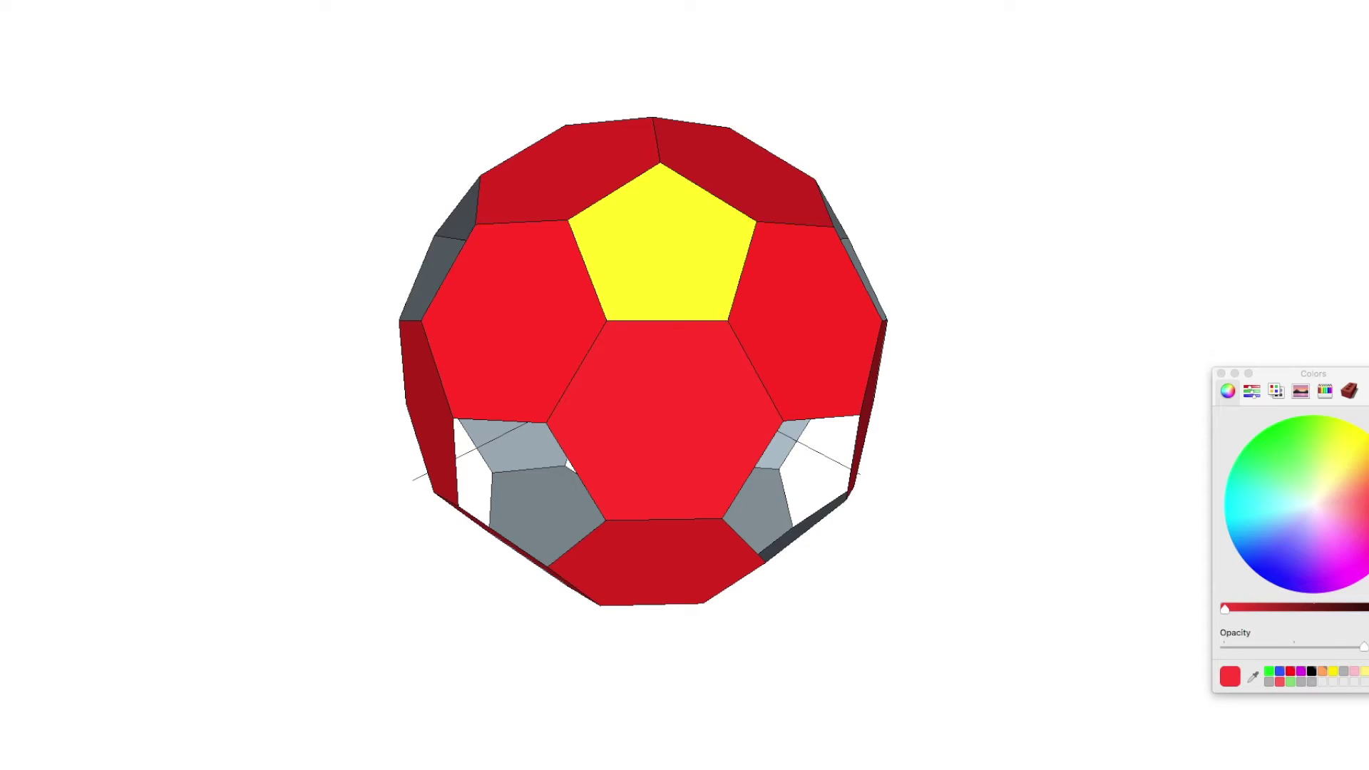
{"action": "middle_click_drag", "start_coordinate": [605, 333], "coordinate": [473, 28]}
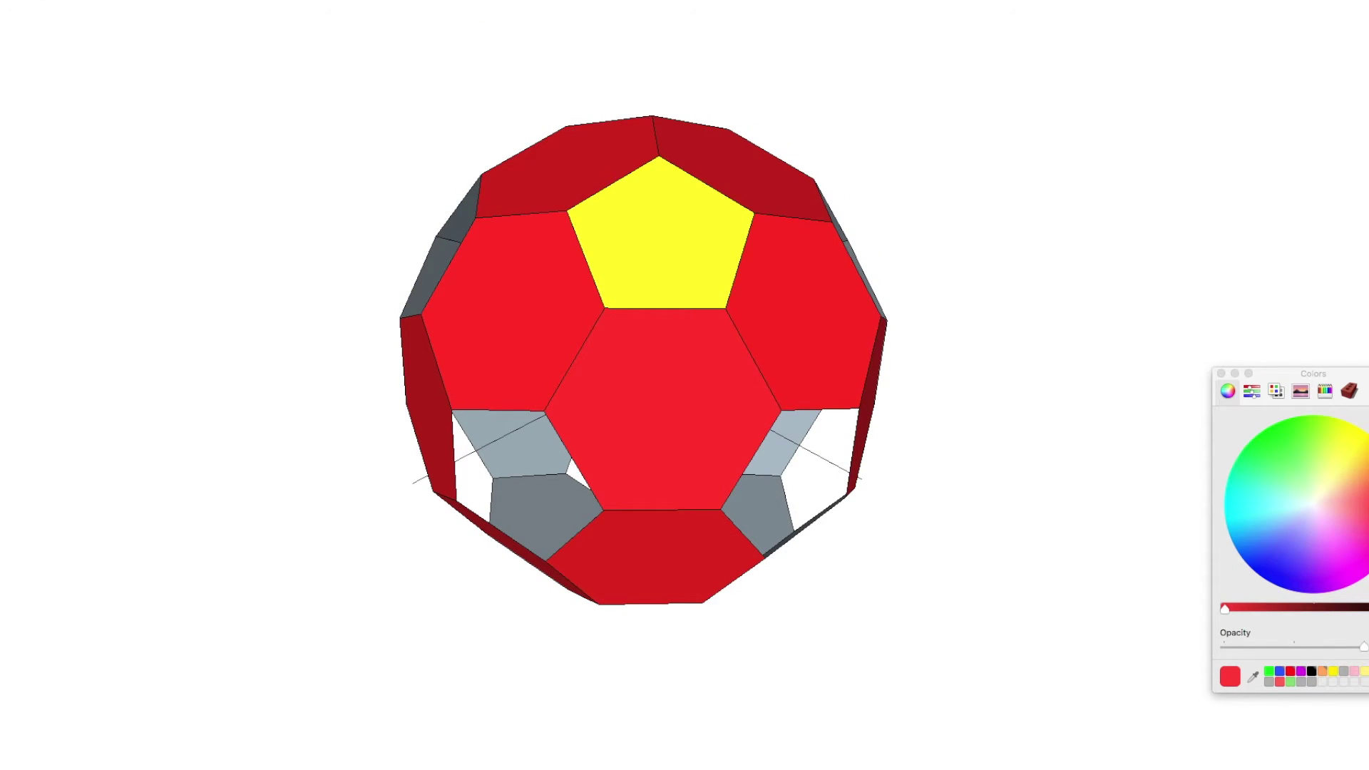
{"action": "left_click", "coordinate": [689, 254]}
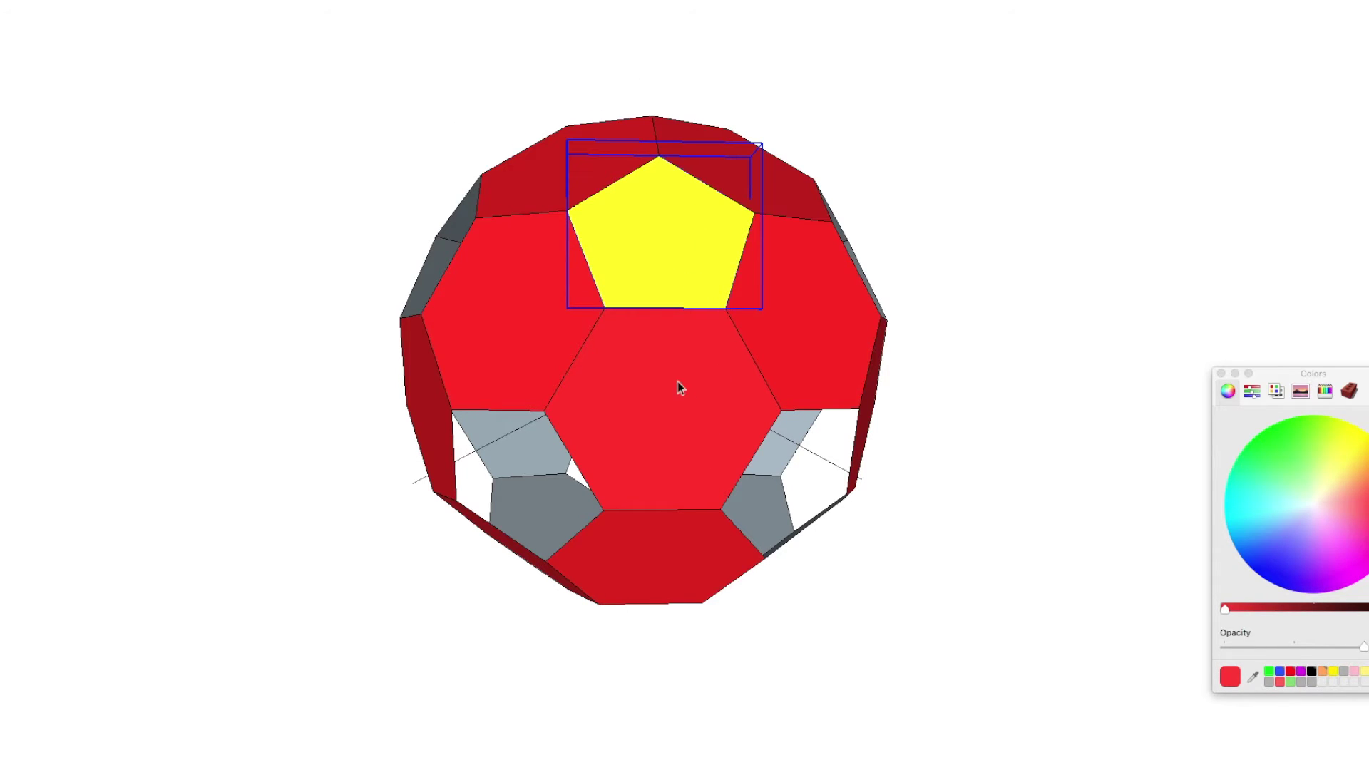
Step: Rotate a yellow pentagon copy about a red face into the adjacent empty slot
{"action": "left_click_drag", "start_coordinate": [651, 423], "coordinate": [602, 223]}
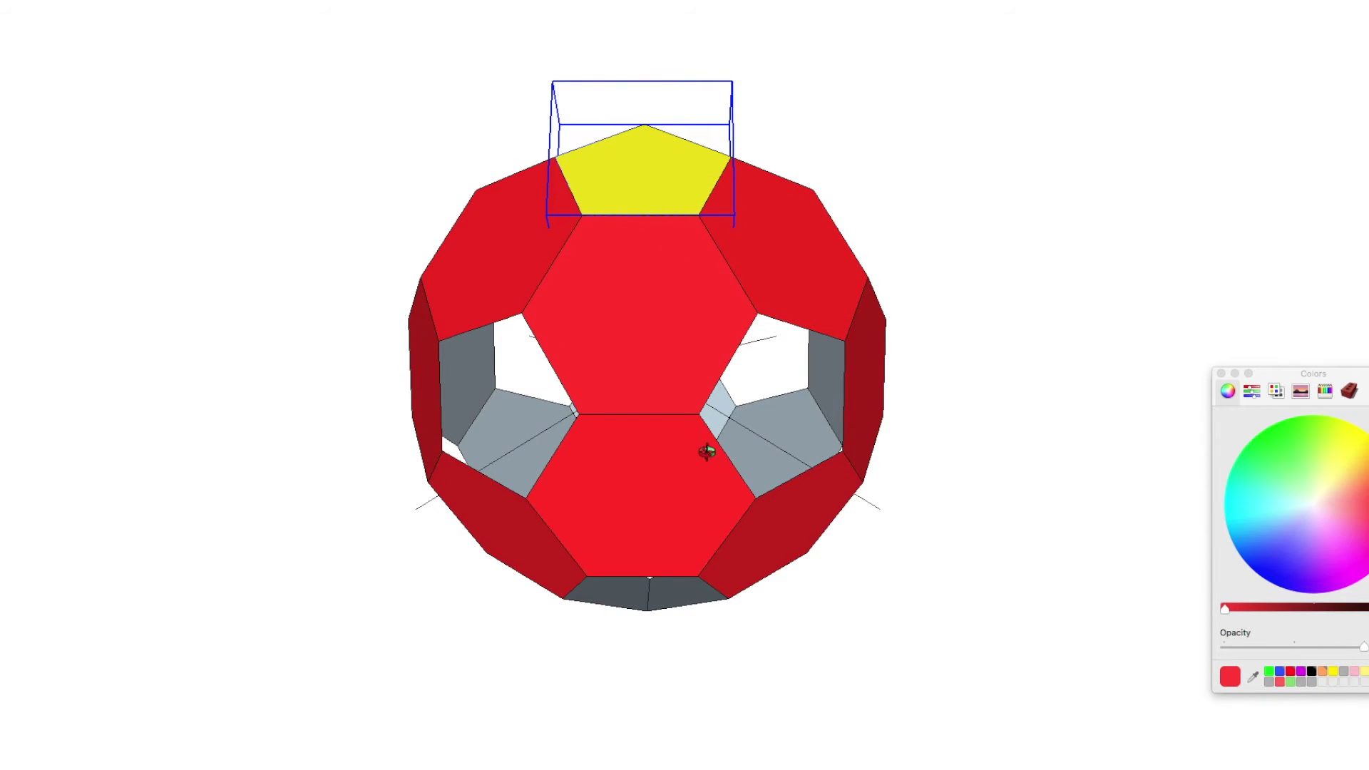
{"action": "left_click_drag", "start_coordinate": [706, 451], "coordinate": [697, 178]}
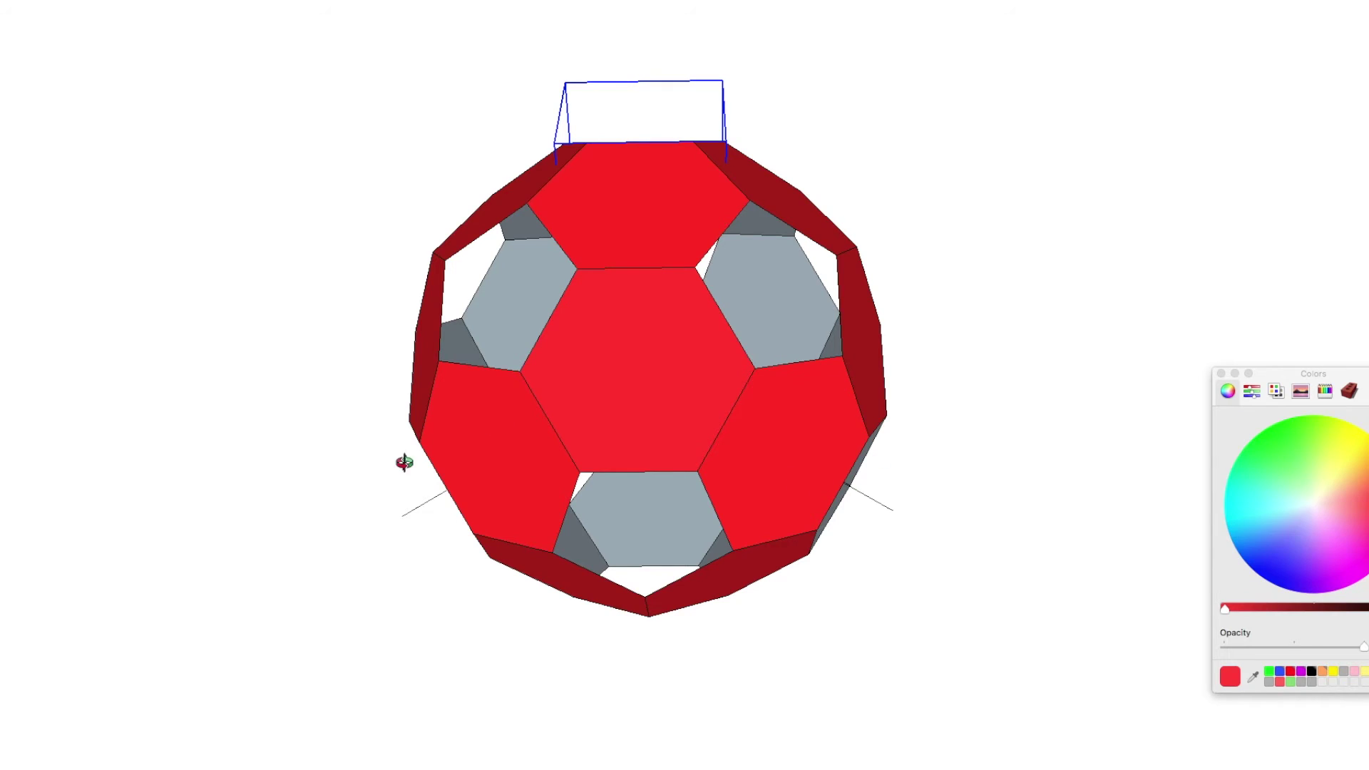
{"action": "left_click_drag", "start_coordinate": [663, 381], "coordinate": [571, 546]}
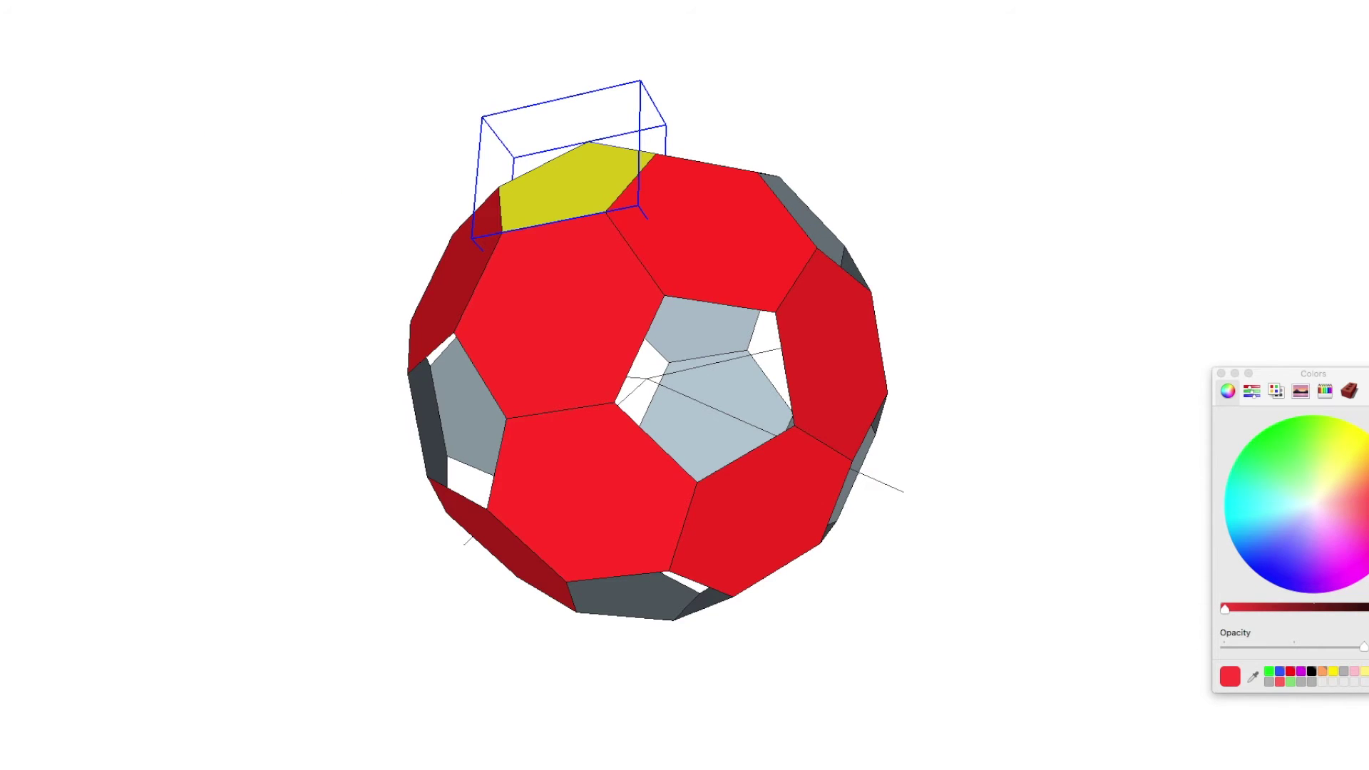
{"action": "key", "text": "q"}
{"action": "left_click", "coordinate": [635, 253]}
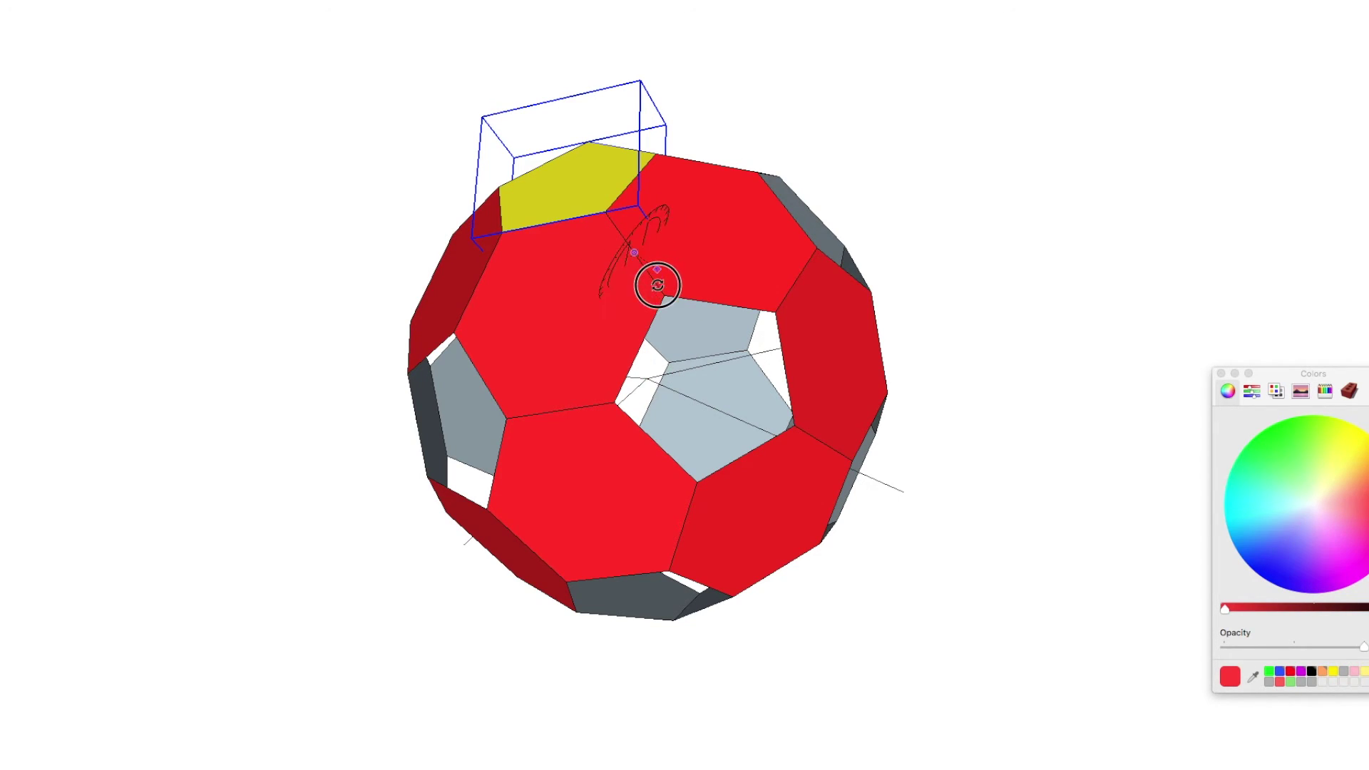
{"action": "left_click", "coordinate": [647, 378]}
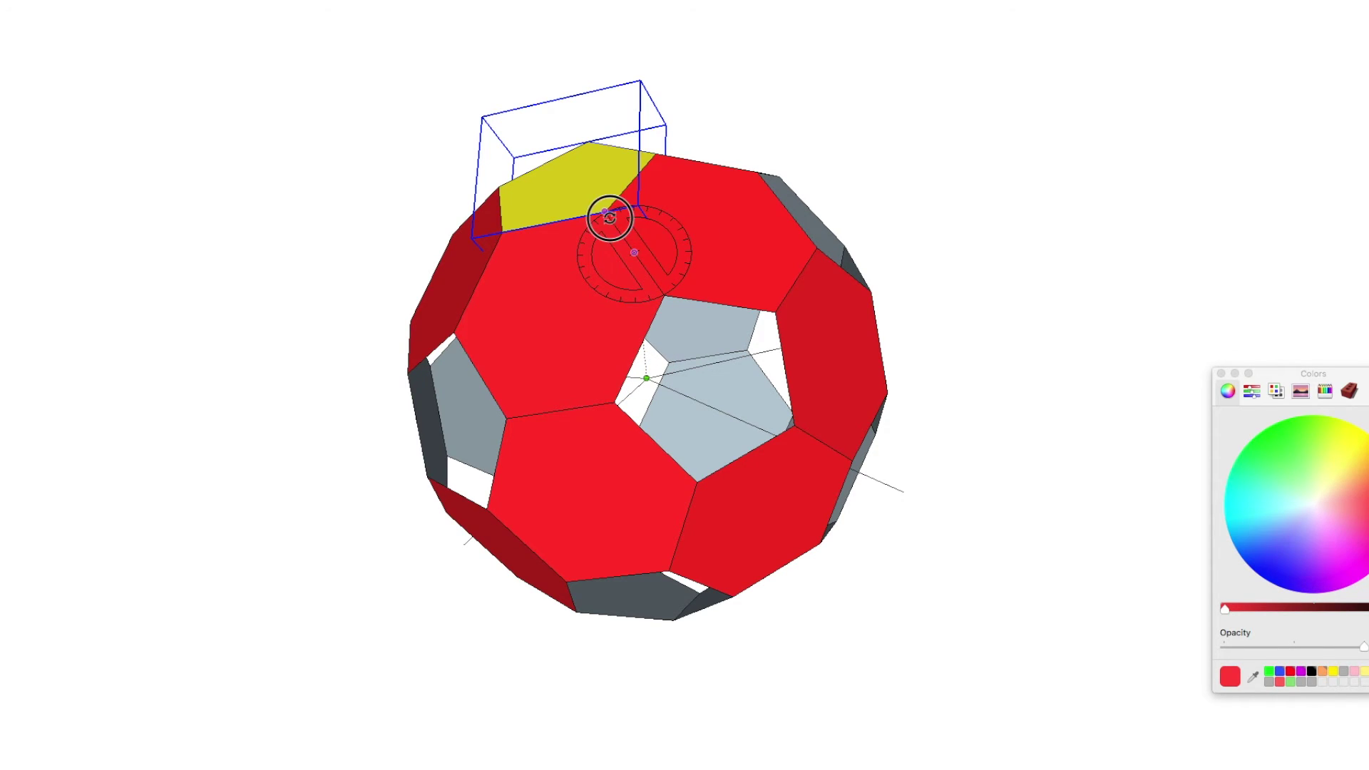
{"action": "left_click", "coordinate": [607, 213]}
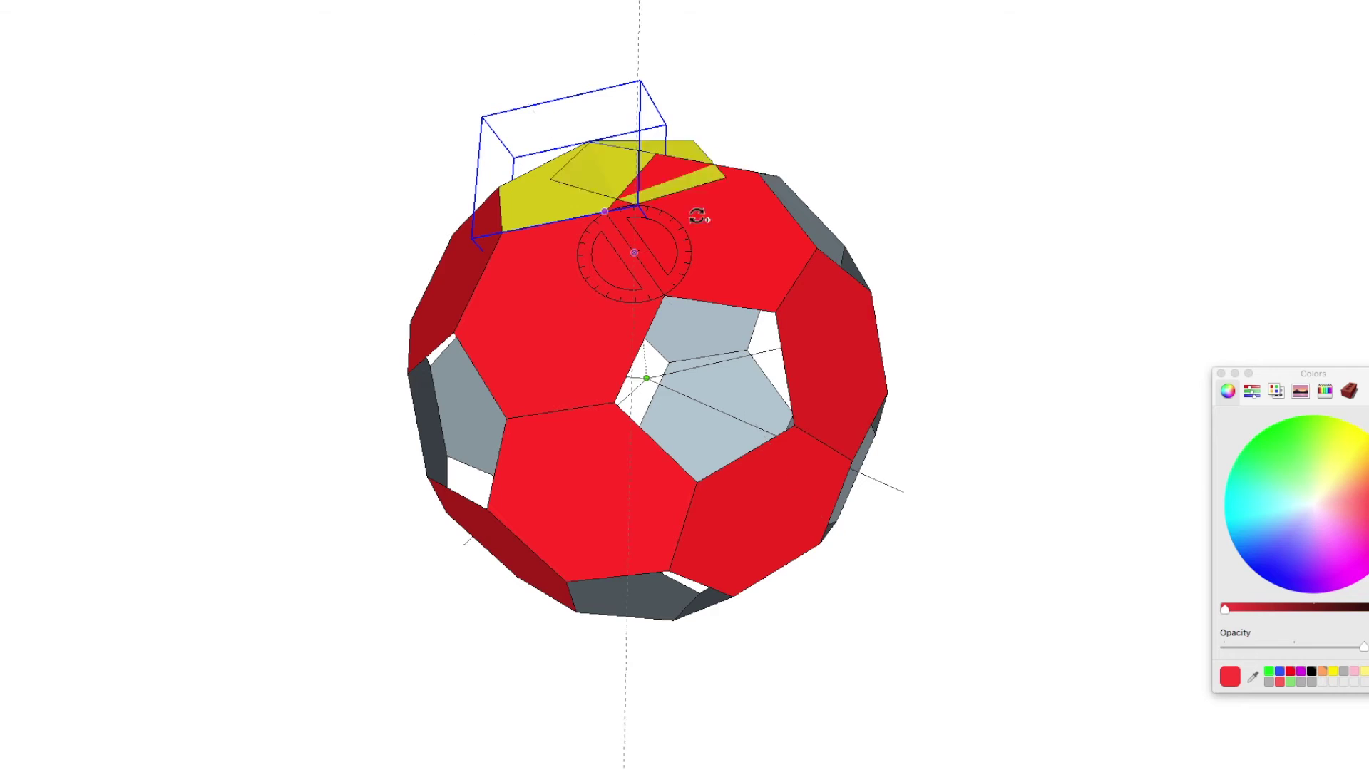
{"action": "left_click", "coordinate": [666, 298]}
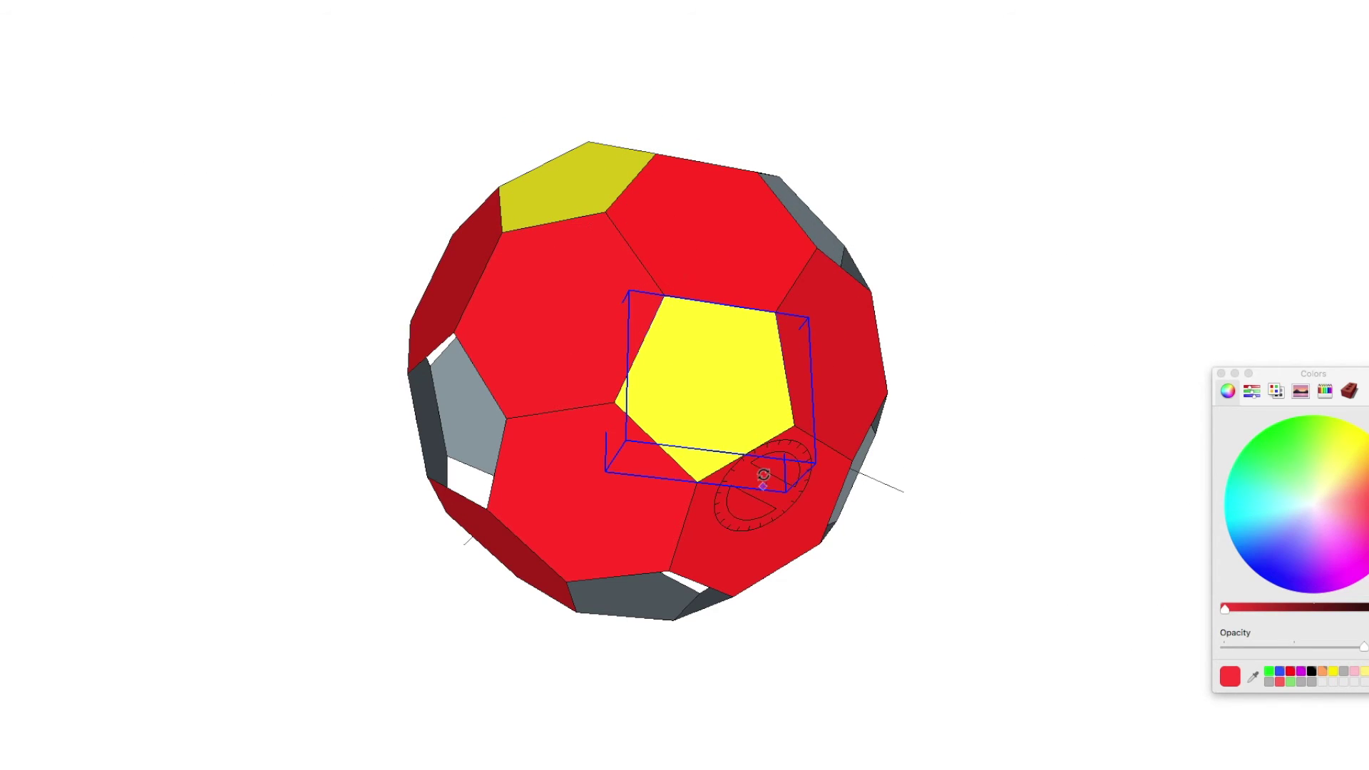
Step: From a new view, rotate another yellow copy into the next pentagon gap
{"action": "key", "text": "m"}
{"action": "middle_click_drag", "start_coordinate": [783, 506], "coordinate": [443, 6]}
{"action": "key", "text": "q"}
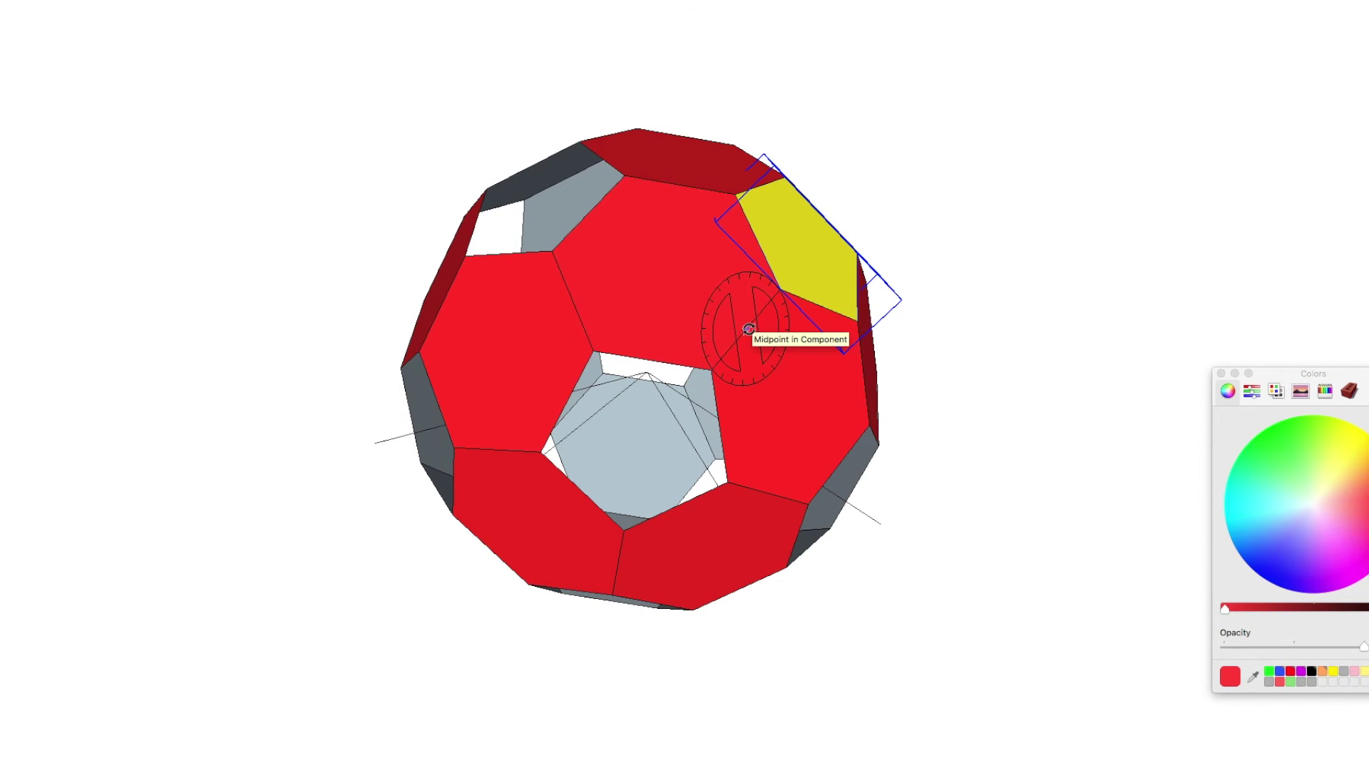
{"action": "left_click", "coordinate": [746, 329]}
{"action": "left_click", "coordinate": [783, 290]}
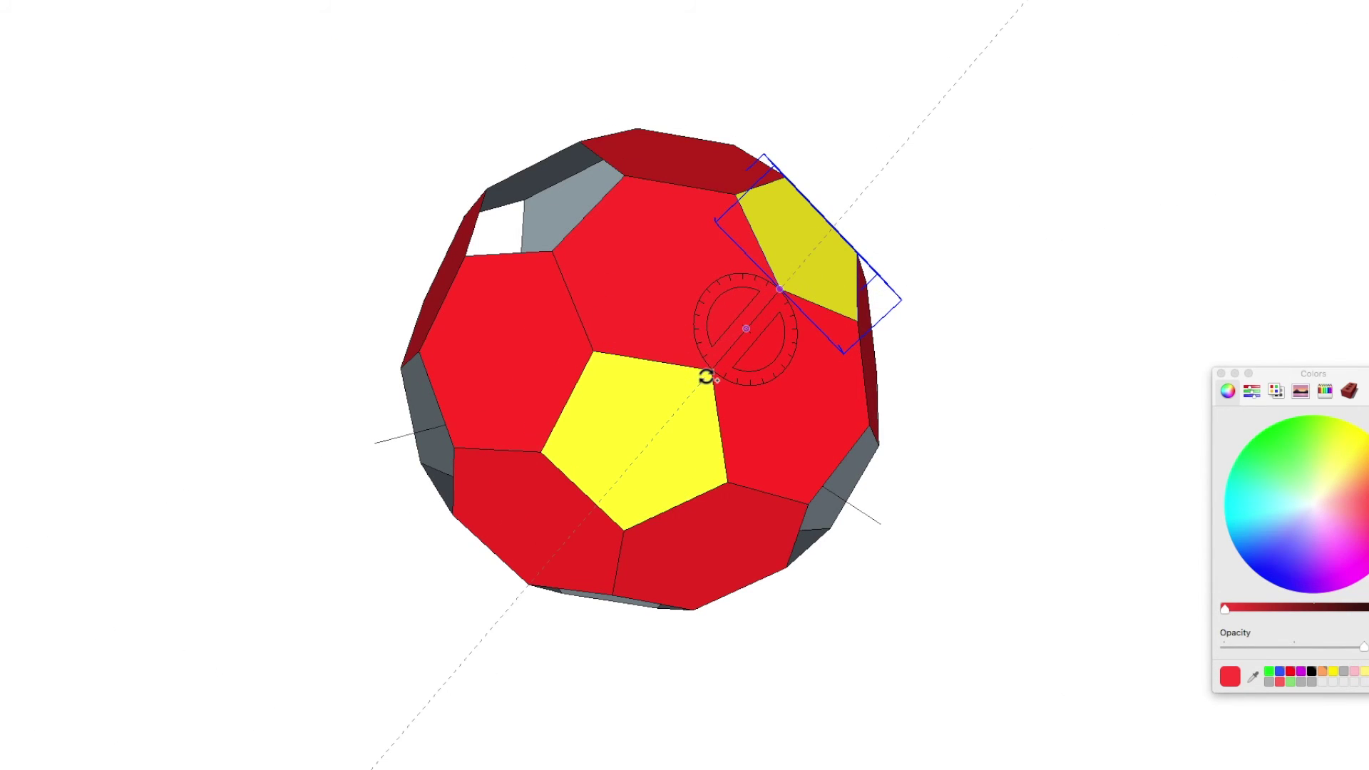
{"action": "left_click", "coordinate": [706, 375]}
Step: Rotate a yellow pentagon copy into the bottom opening
{"action": "middle_click_drag", "start_coordinate": [640, 269], "coordinate": [638, 412]}
{"action": "left_click", "coordinate": [638, 300]}
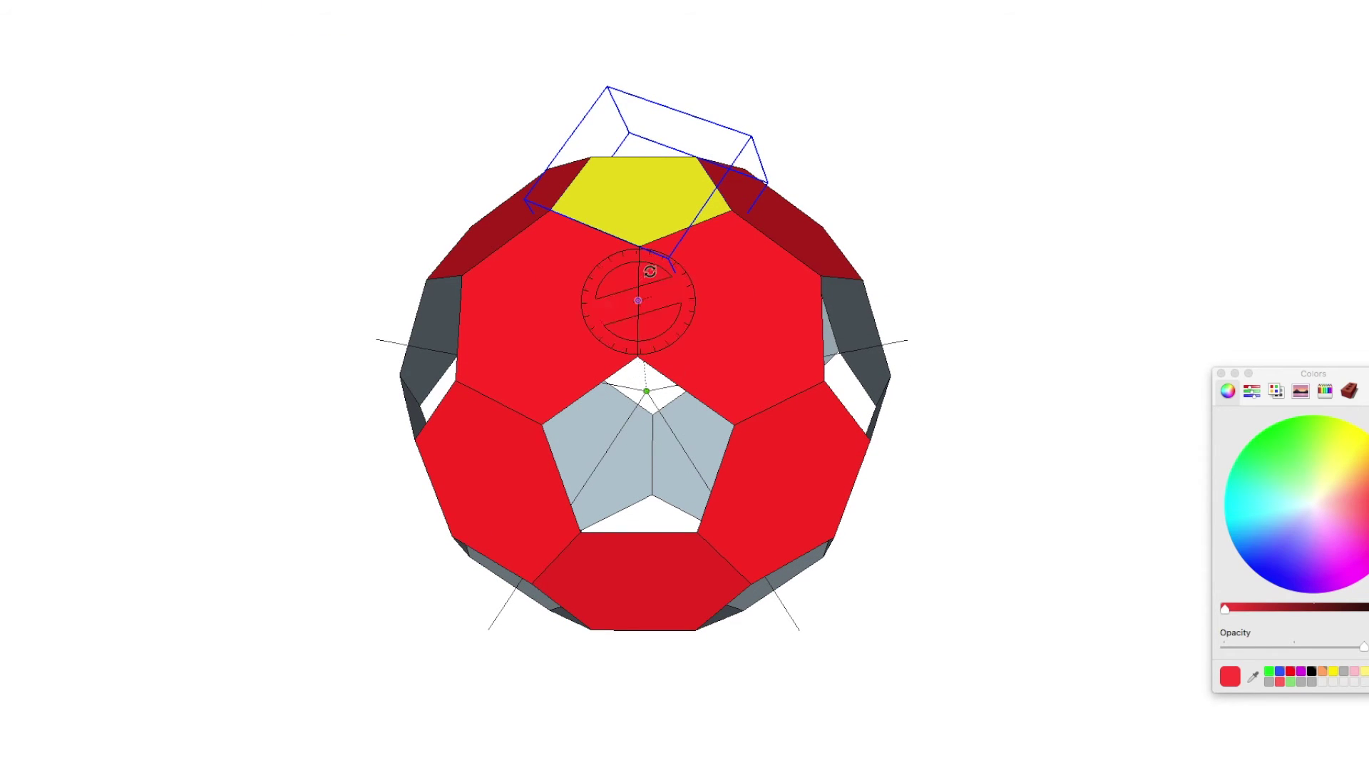
{"action": "left_click", "coordinate": [647, 391]}
{"action": "left_click", "coordinate": [636, 535]}
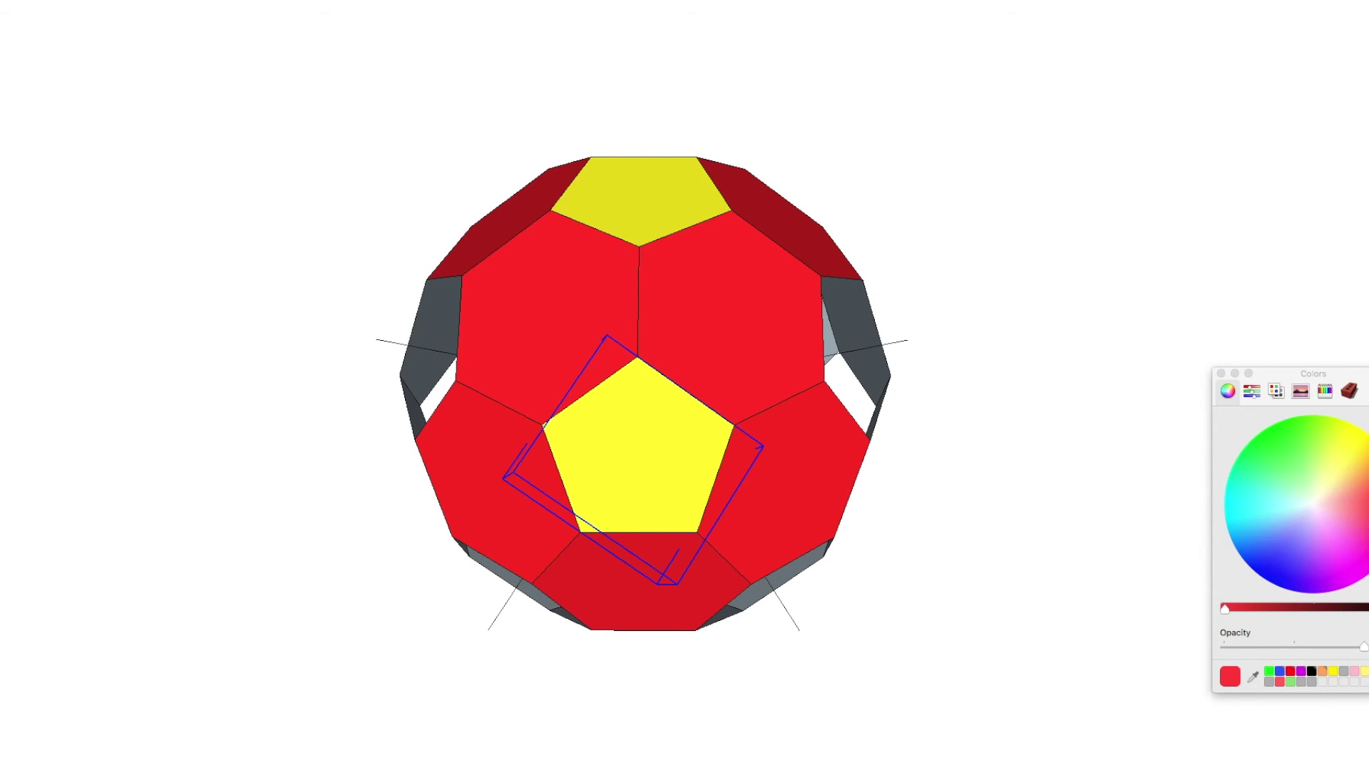
Step: Add the bottom pentagon to the selection, begin a rotation, then cancel it
{"action": "middle_click_drag", "start_coordinate": [615, 317], "coordinate": [483, 251]}
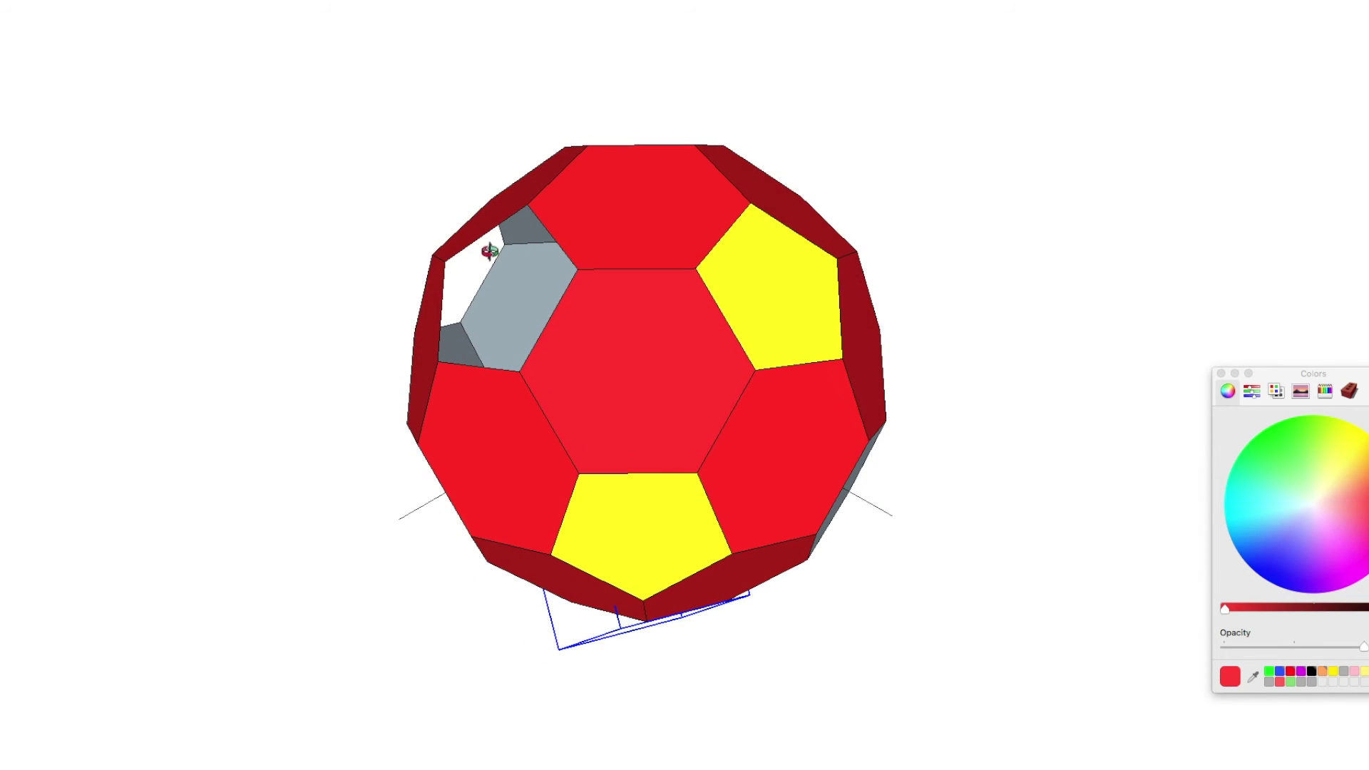
{"action": "left_click", "coordinate": [675, 498], "text": "shift"}
{"action": "middle_click_drag", "start_coordinate": [676, 498], "coordinate": [656, 283]}
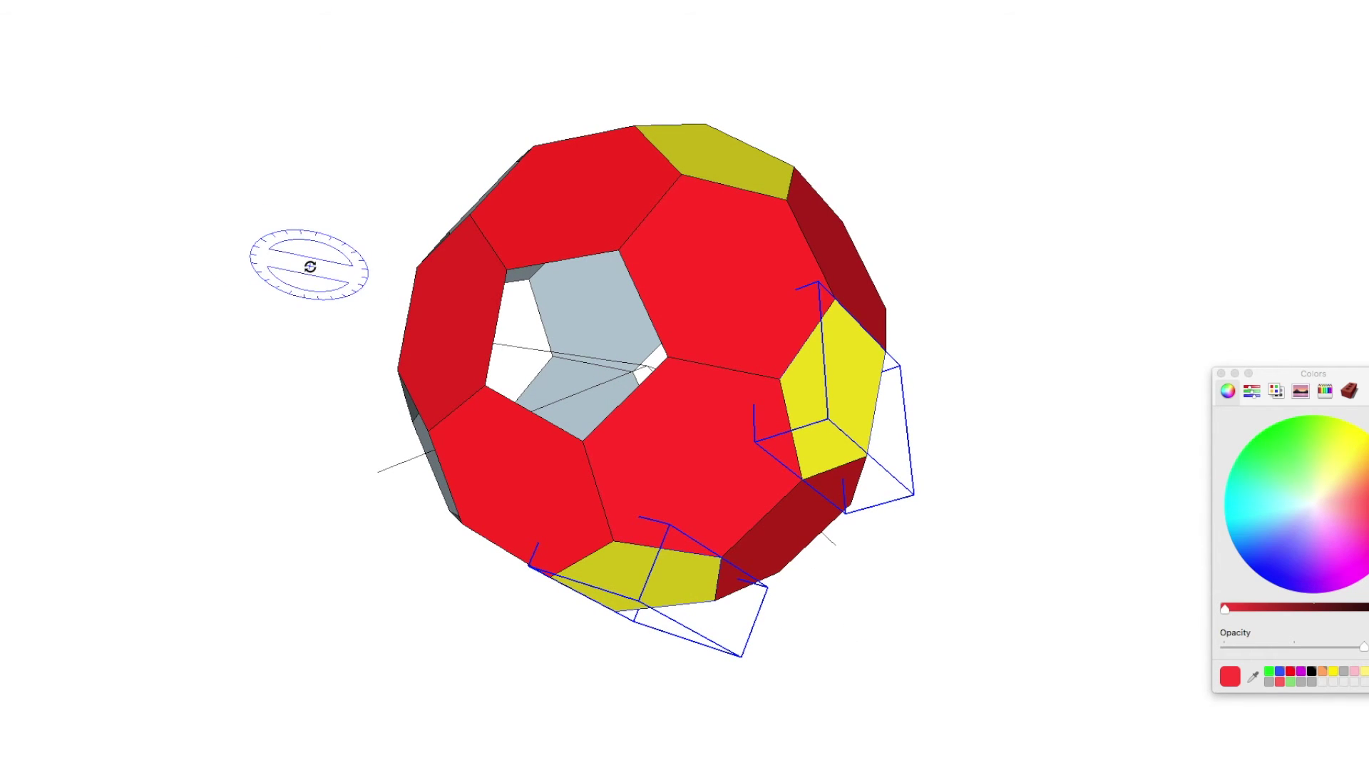
{"action": "left_click", "coordinate": [647, 365]}
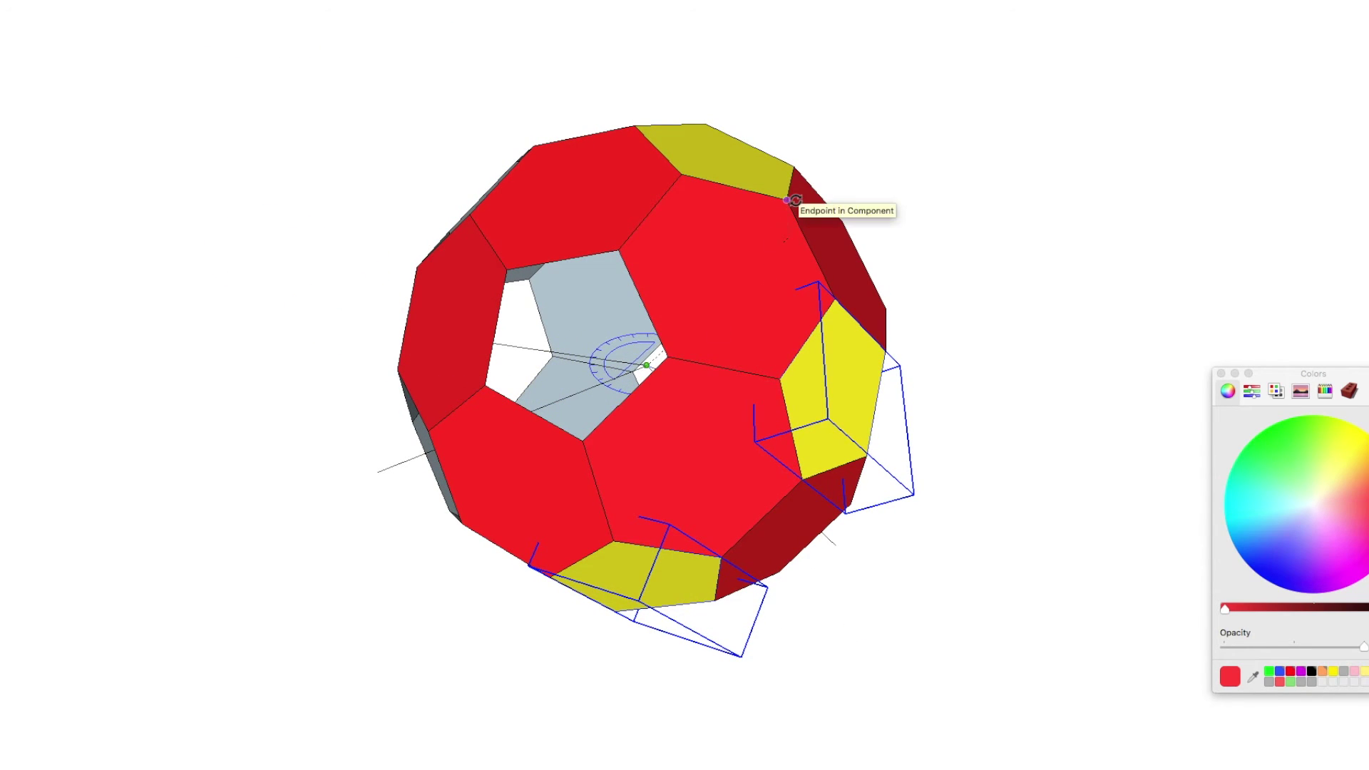
{"action": "left_click", "coordinate": [786, 200]}
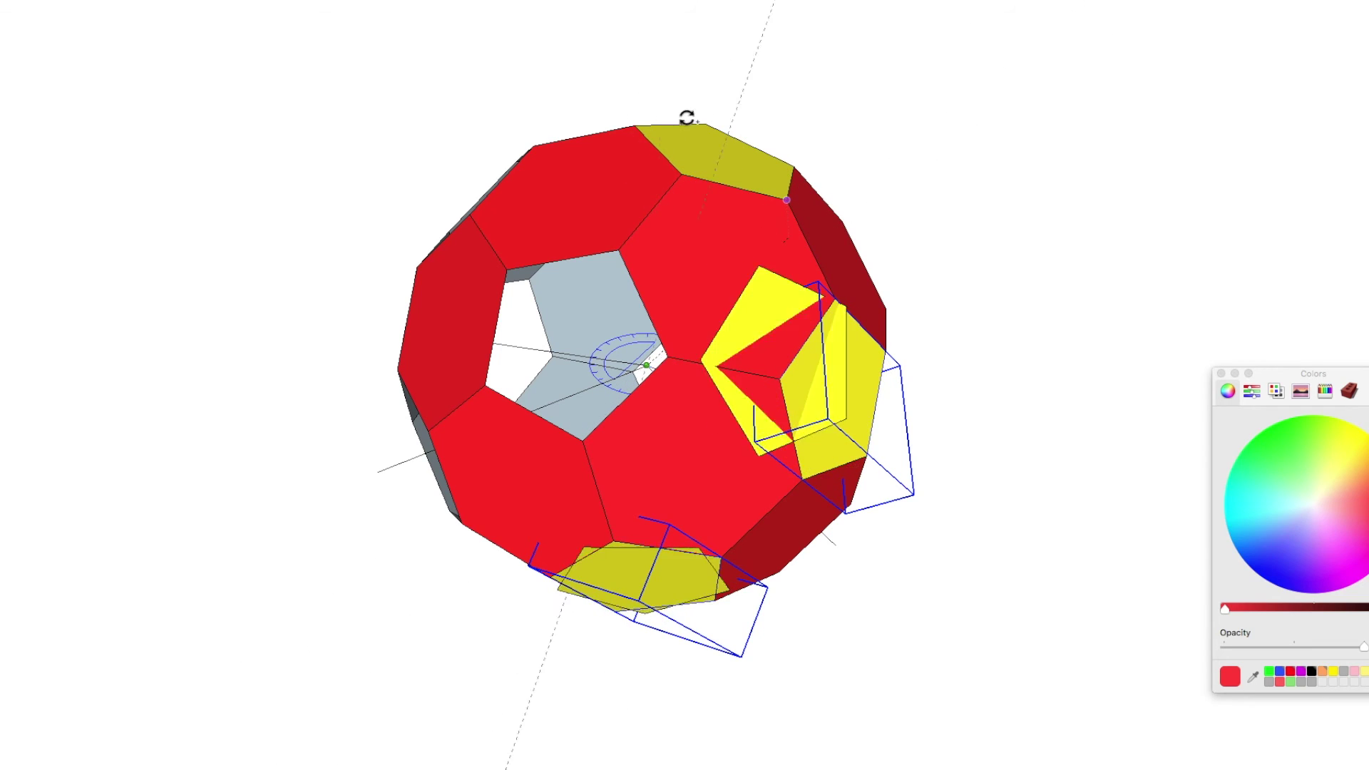
{"action": "key", "text": "Escape"}
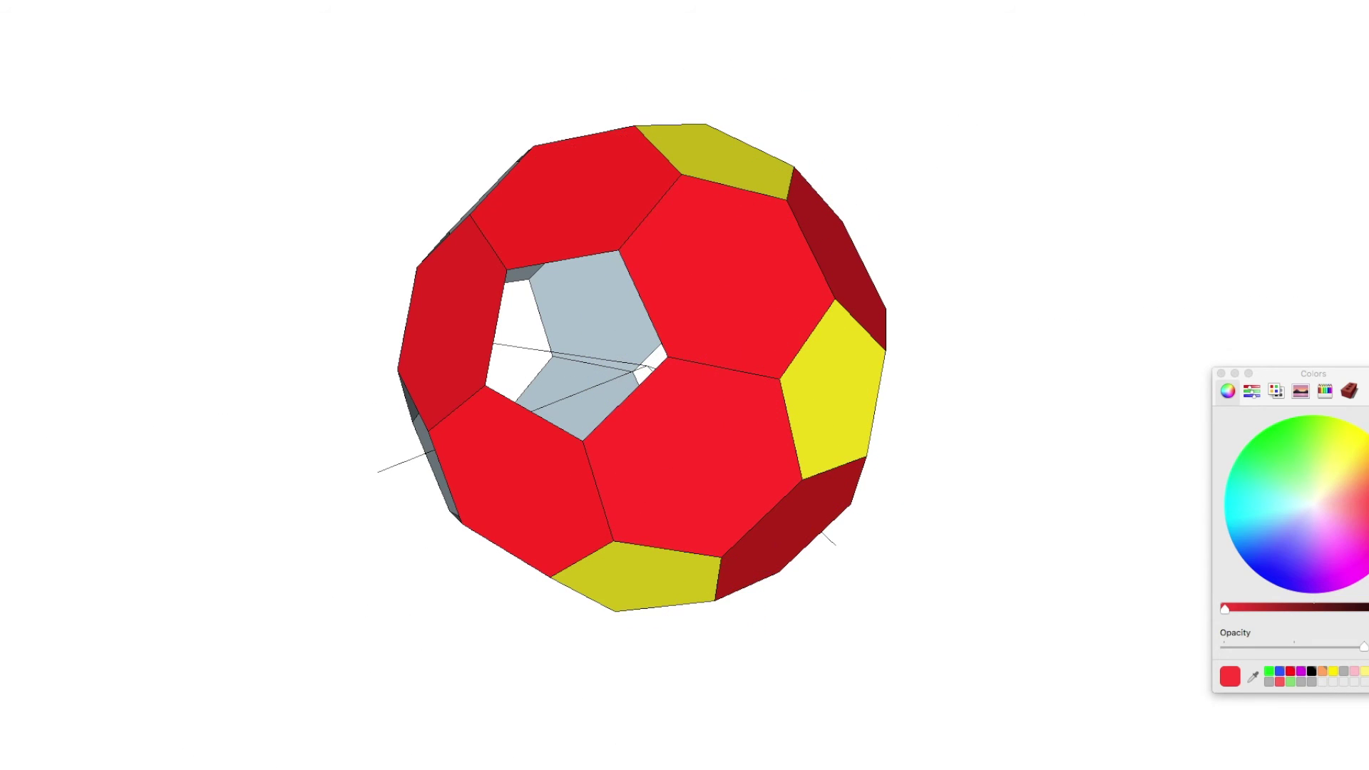
Step: Select two yellow pentagons and rotate both into the open slots together
{"action": "middle_click_drag", "start_coordinate": [666, 342], "coordinate": [589, 446]}
{"action": "key", "text": "space"}
{"action": "left_click", "coordinate": [685, 214]}
{"action": "left_click", "coordinate": [800, 473], "text": "shift"}
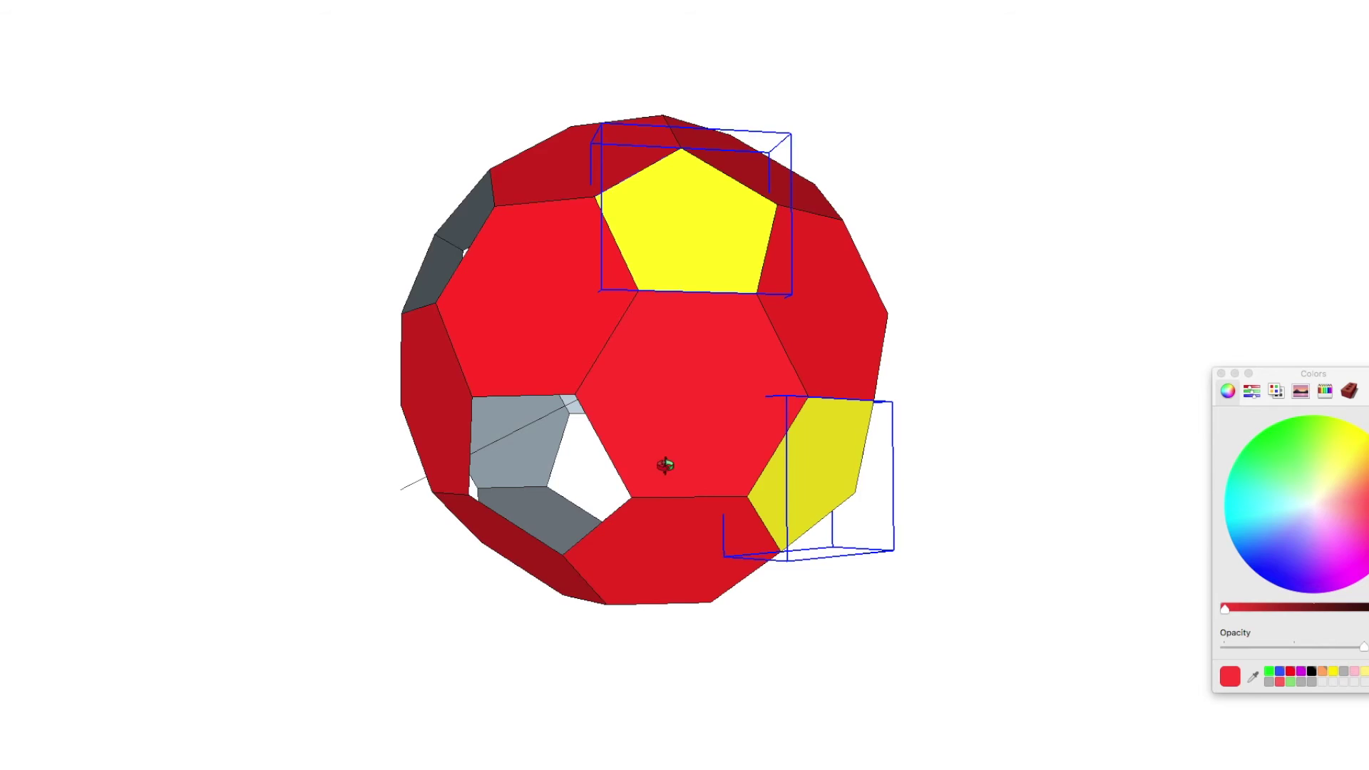
{"action": "middle_click_drag", "start_coordinate": [666, 464], "coordinate": [840, 383]}
{"action": "key", "text": "q"}
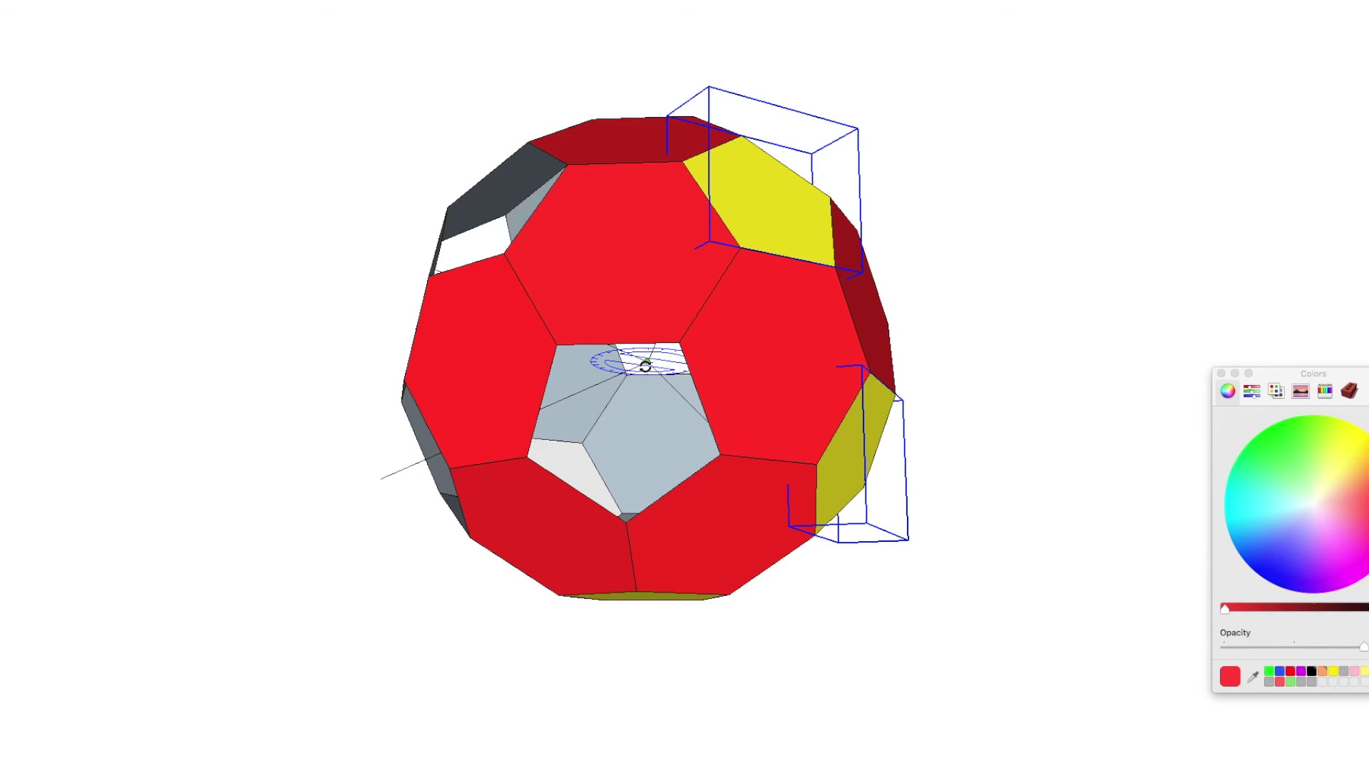
{"action": "left_click", "coordinate": [646, 362]}
{"action": "left_click", "coordinate": [833, 264]}
{"action": "left_click", "coordinate": [505, 254]}
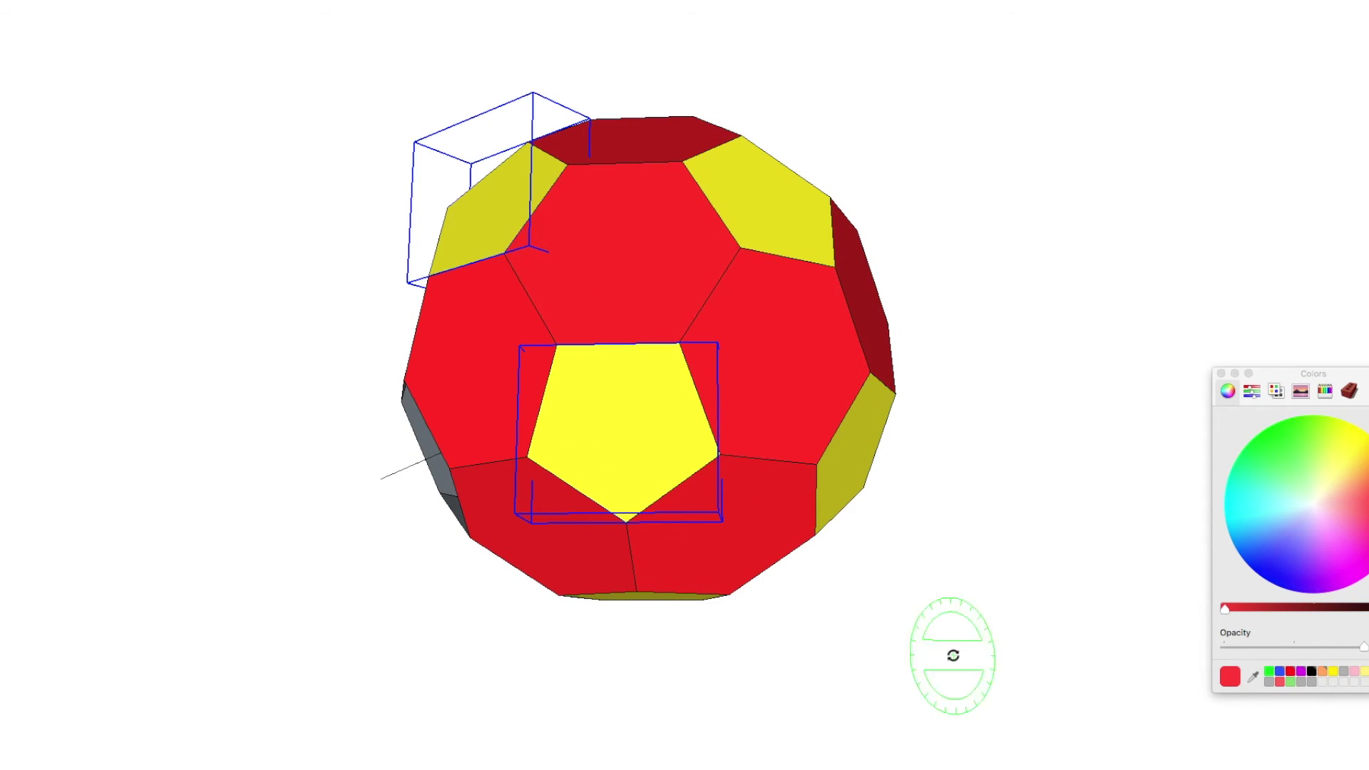
Step: Clear the selection, orbit to find the remaining hole, and select the bottom pentagon
{"action": "middle_click_drag", "start_coordinate": [505, 254], "coordinate": [505, 306]}
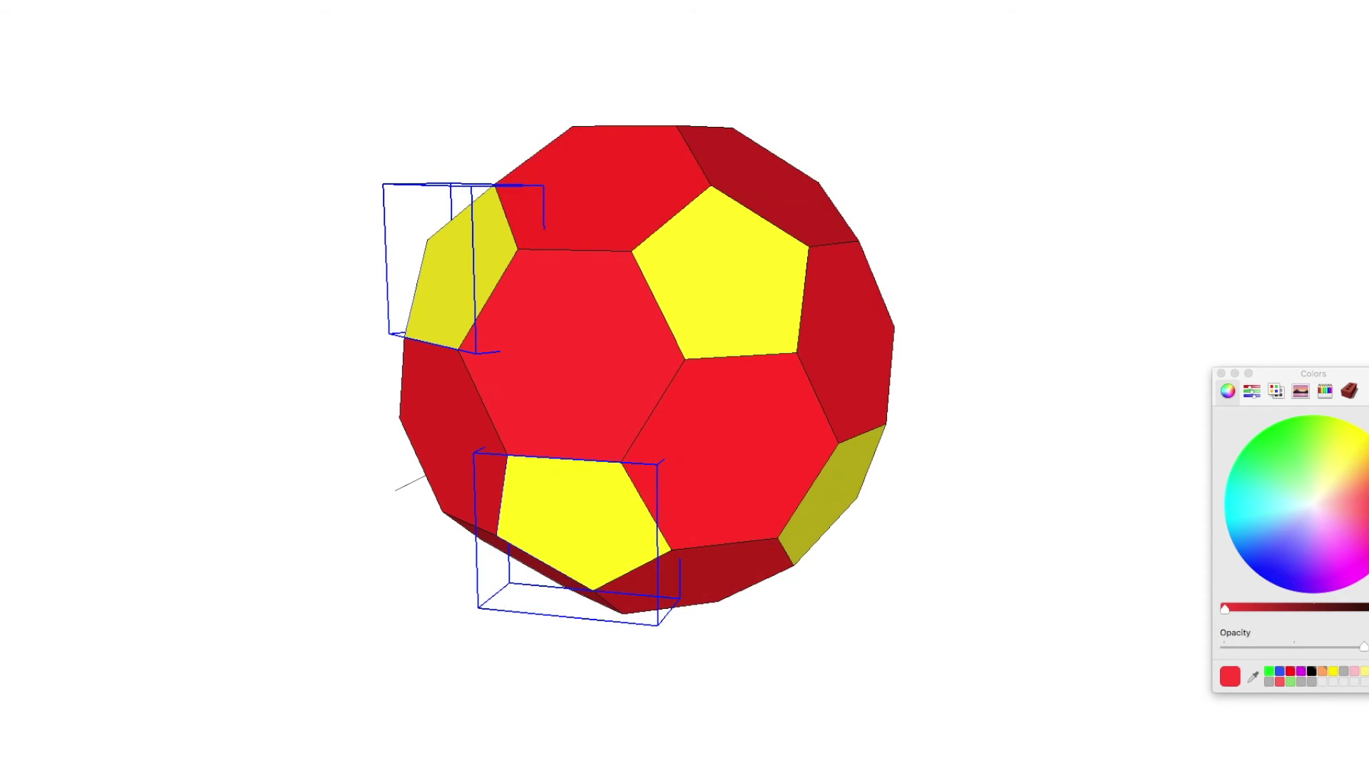
{"action": "key", "text": "super+t"}
{"action": "middle_click_drag", "start_coordinate": [574, 78], "coordinate": [373, 183]}
{"action": "left_click", "coordinate": [731, 612]}
{"action": "key", "text": "q"}
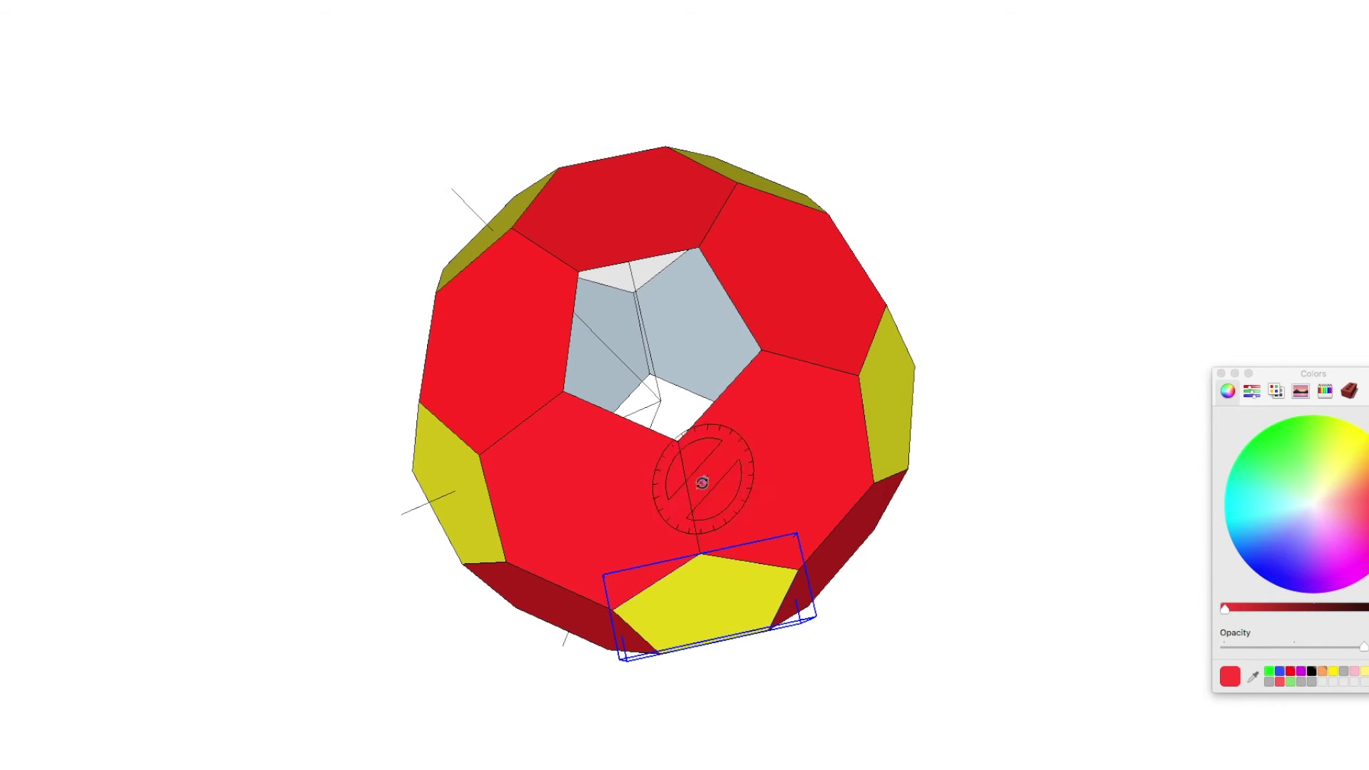
Step: Rotate the last yellow pentagon into the final hole and zoom out to check the ball
{"action": "left_click", "coordinate": [689, 498]}
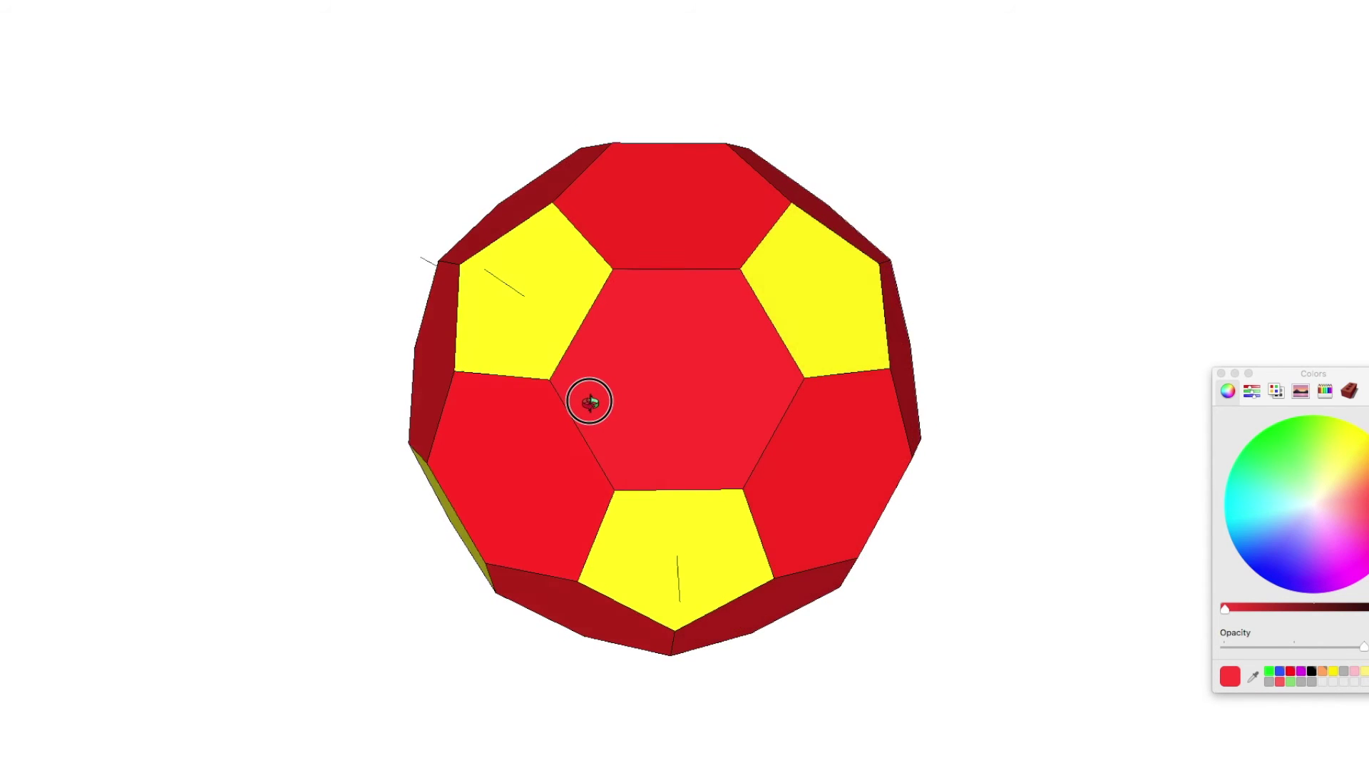
{"action": "scroll", "coordinate": [590, 400], "scroll_direction": "down", "scroll_amount": 2}
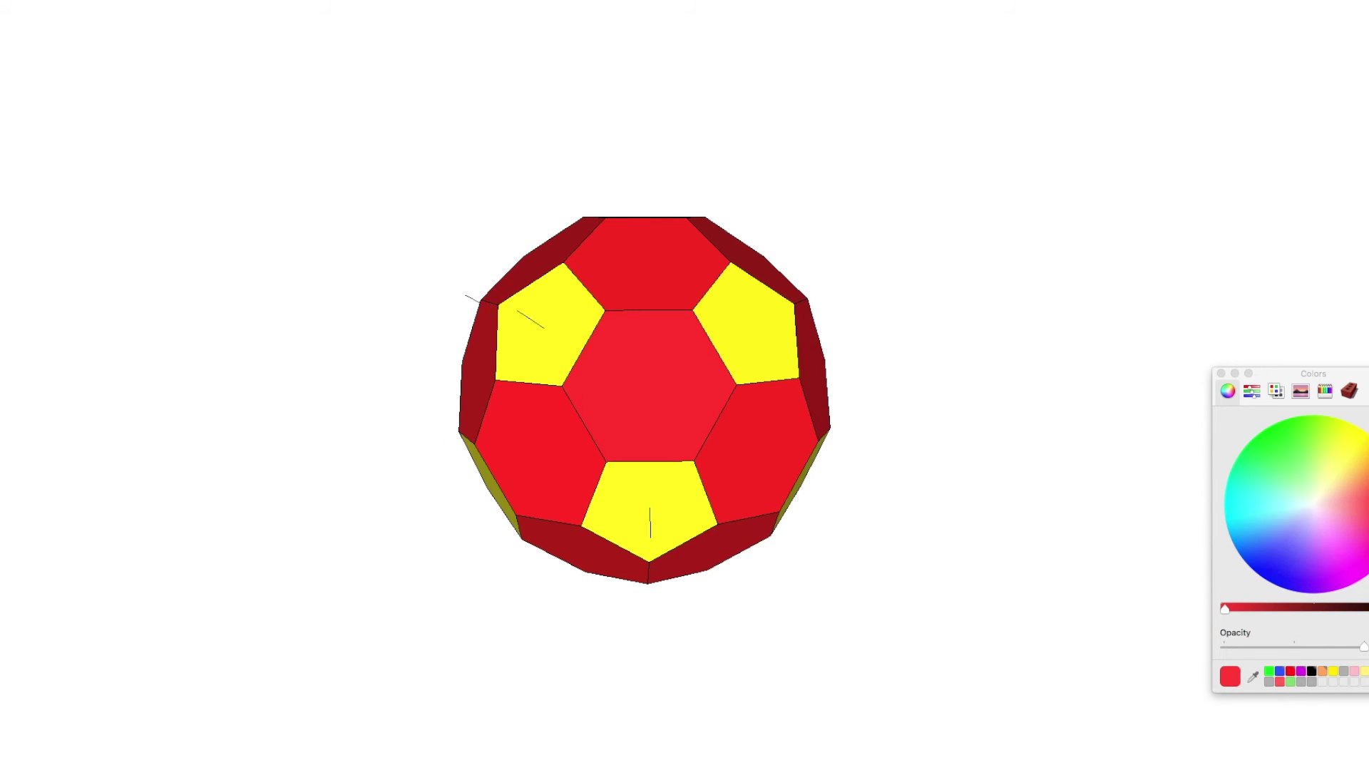
Step: Window-select the whole ball, explode all 37 entities from the Edit menu, and deselect
{"action": "left_click_drag", "start_coordinate": [318, 169], "coordinate": [920, 650]}
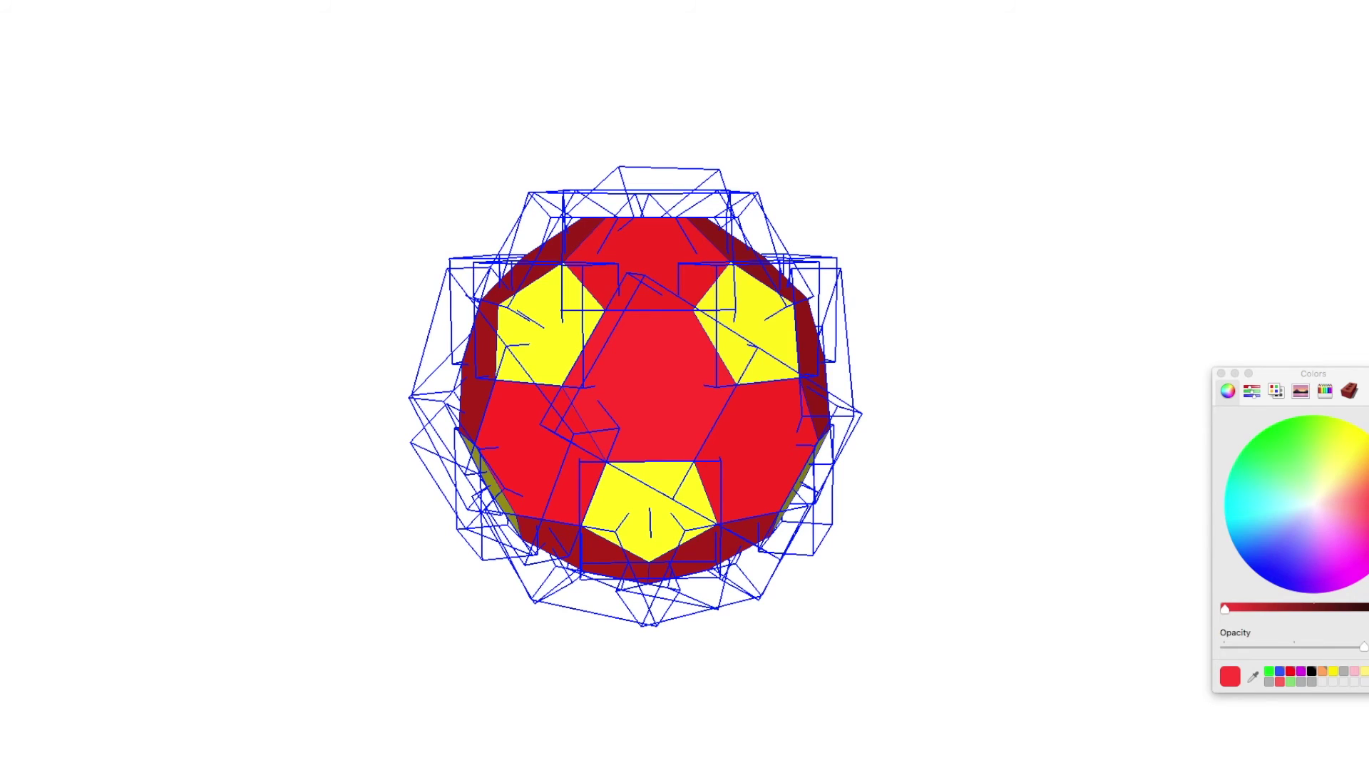
{"action": "left_click", "coordinate": [118, 1]}
{"action": "mouse_move", "coordinate": [173, 250]}
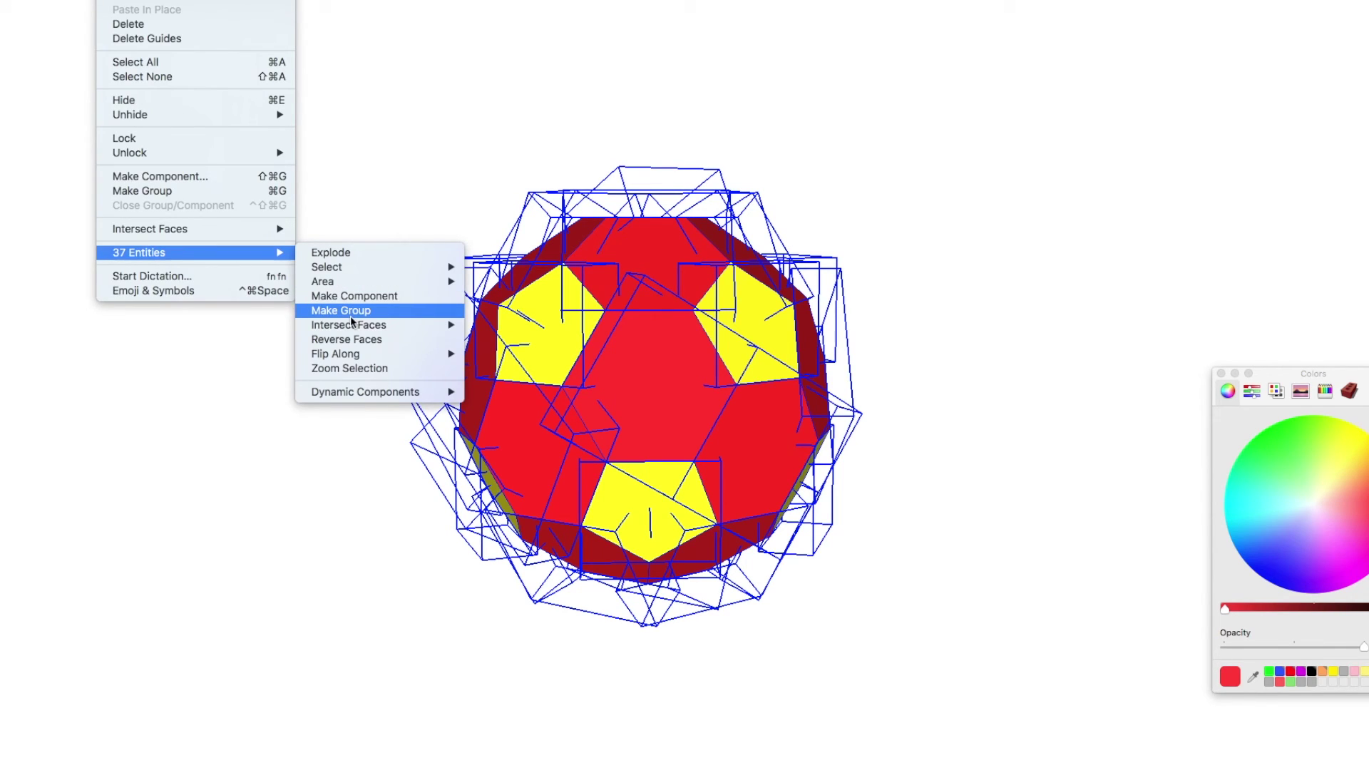
{"action": "left_click", "coordinate": [346, 255]}
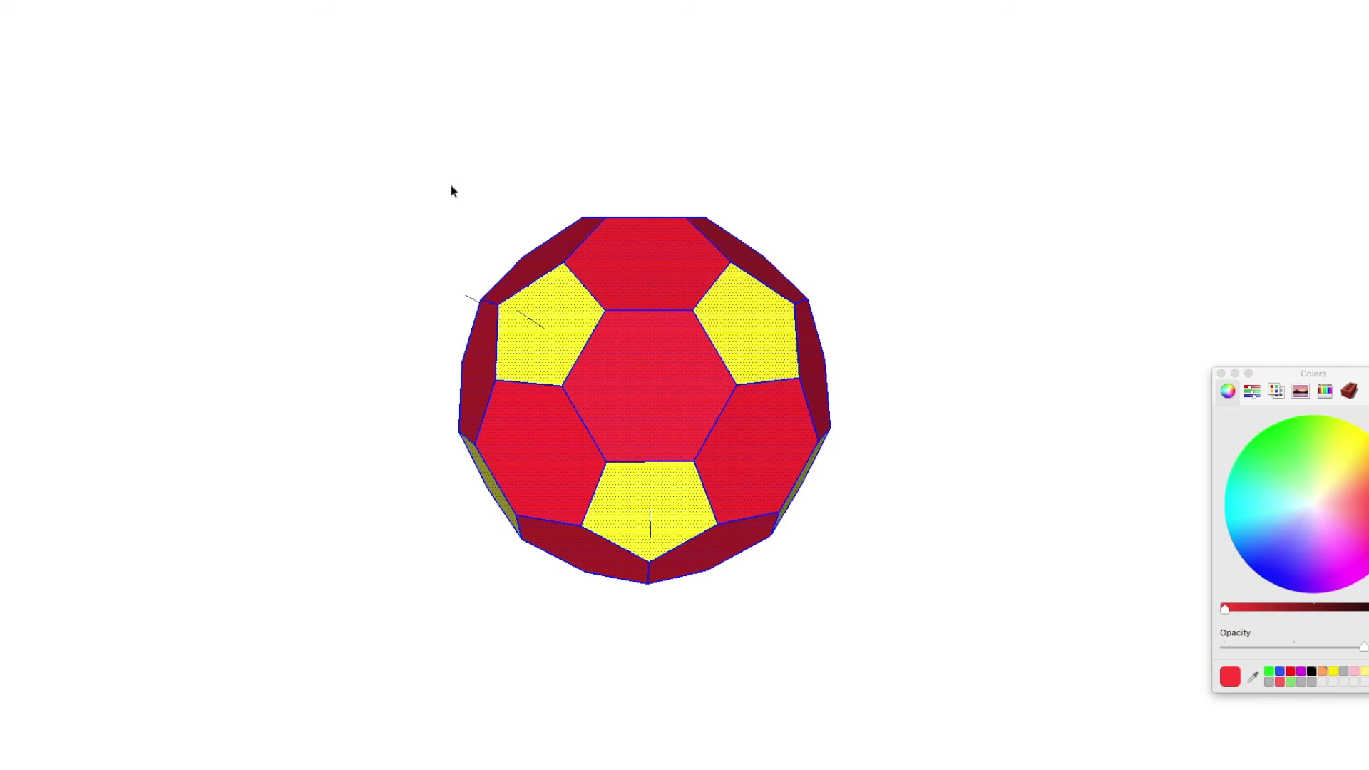
{"action": "left_click", "coordinate": [270, 128]}
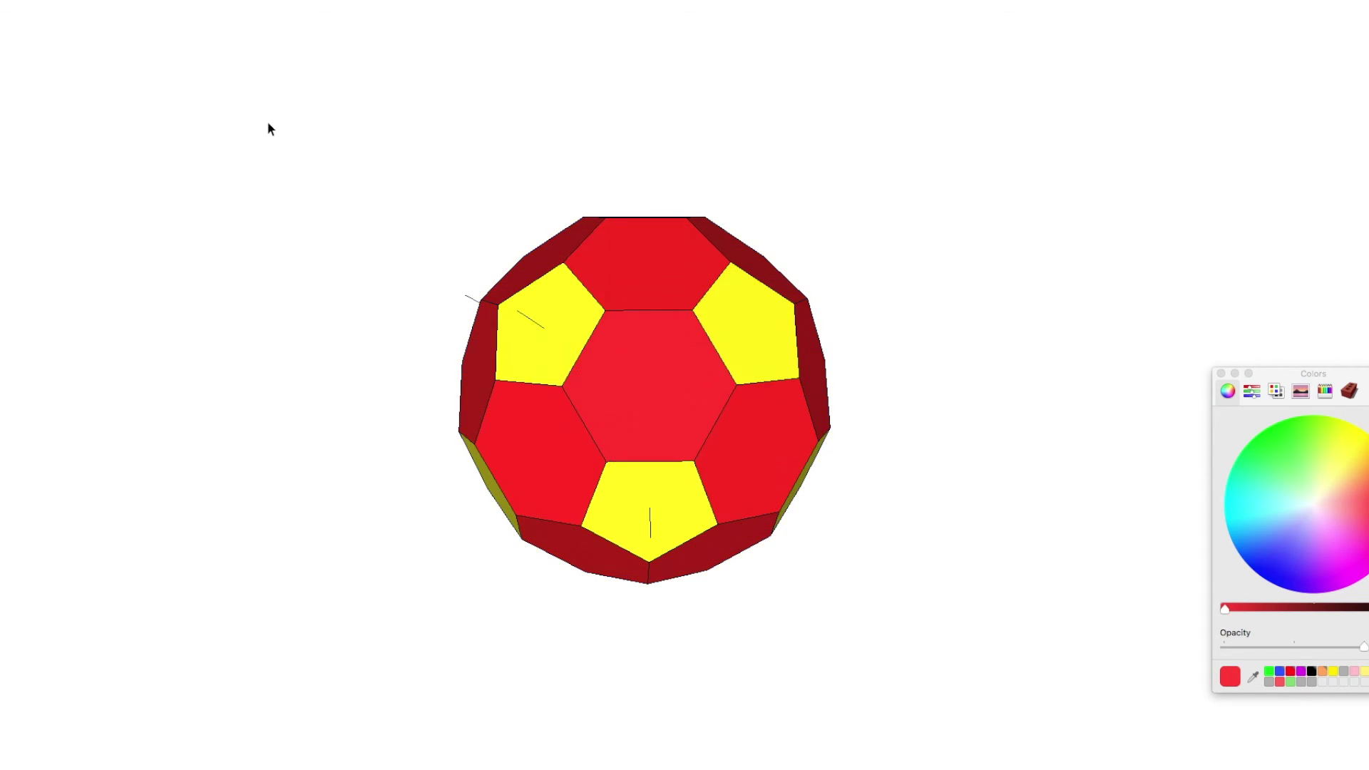
{"action": "left_click", "coordinate": [562, 287]}
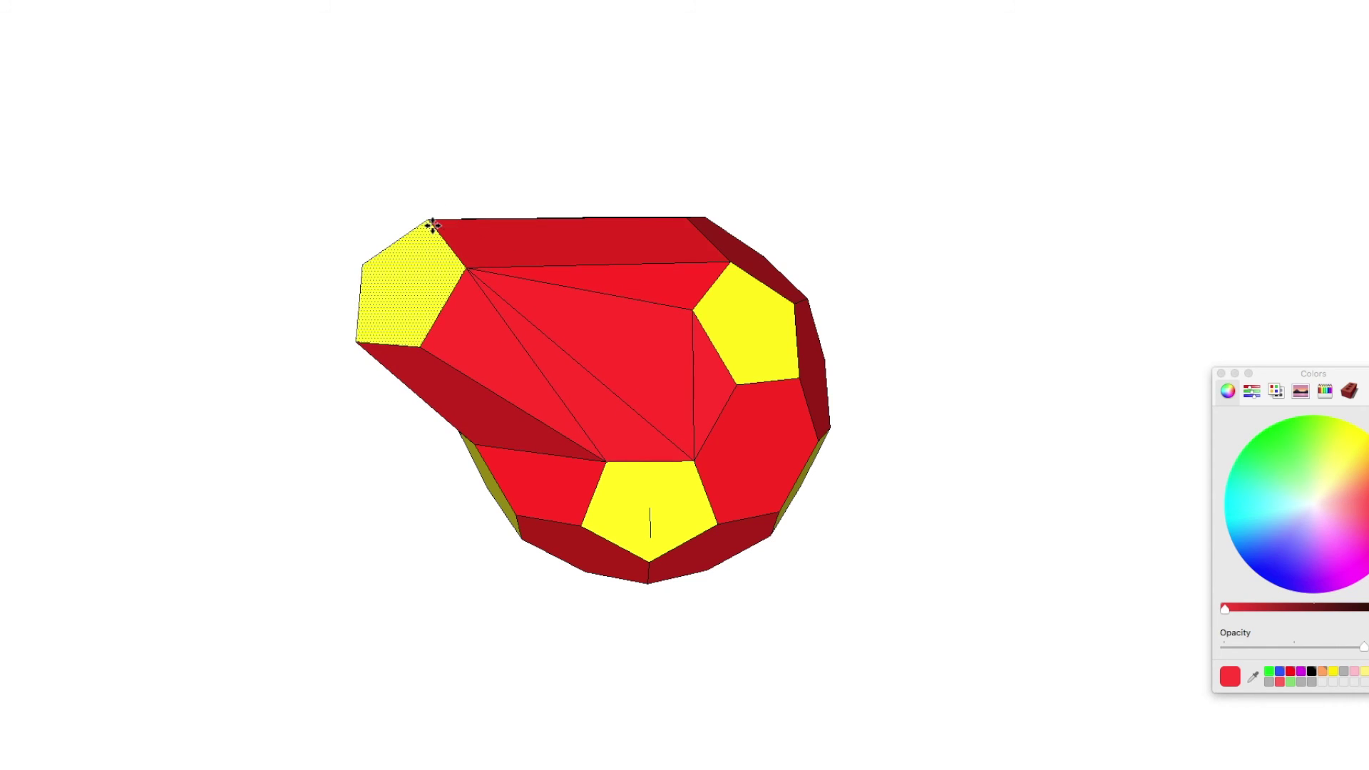
{"action": "key", "text": "Escape"}
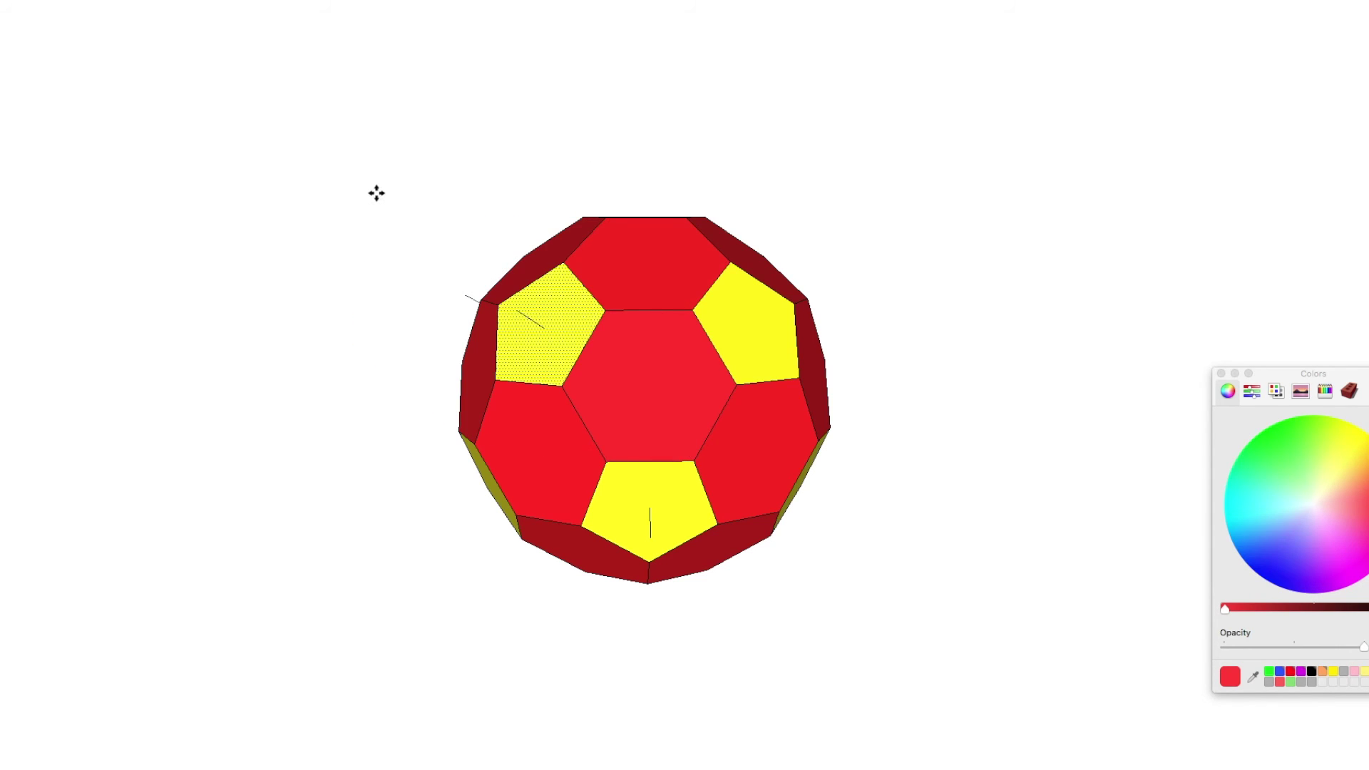
{"action": "left_click", "coordinate": [199, 164]}
{"action": "left_click_drag", "start_coordinate": [765, 248], "coordinate": [642, 371]}
{"action": "left_click_drag", "start_coordinate": [928, 302], "coordinate": [489, 392]}
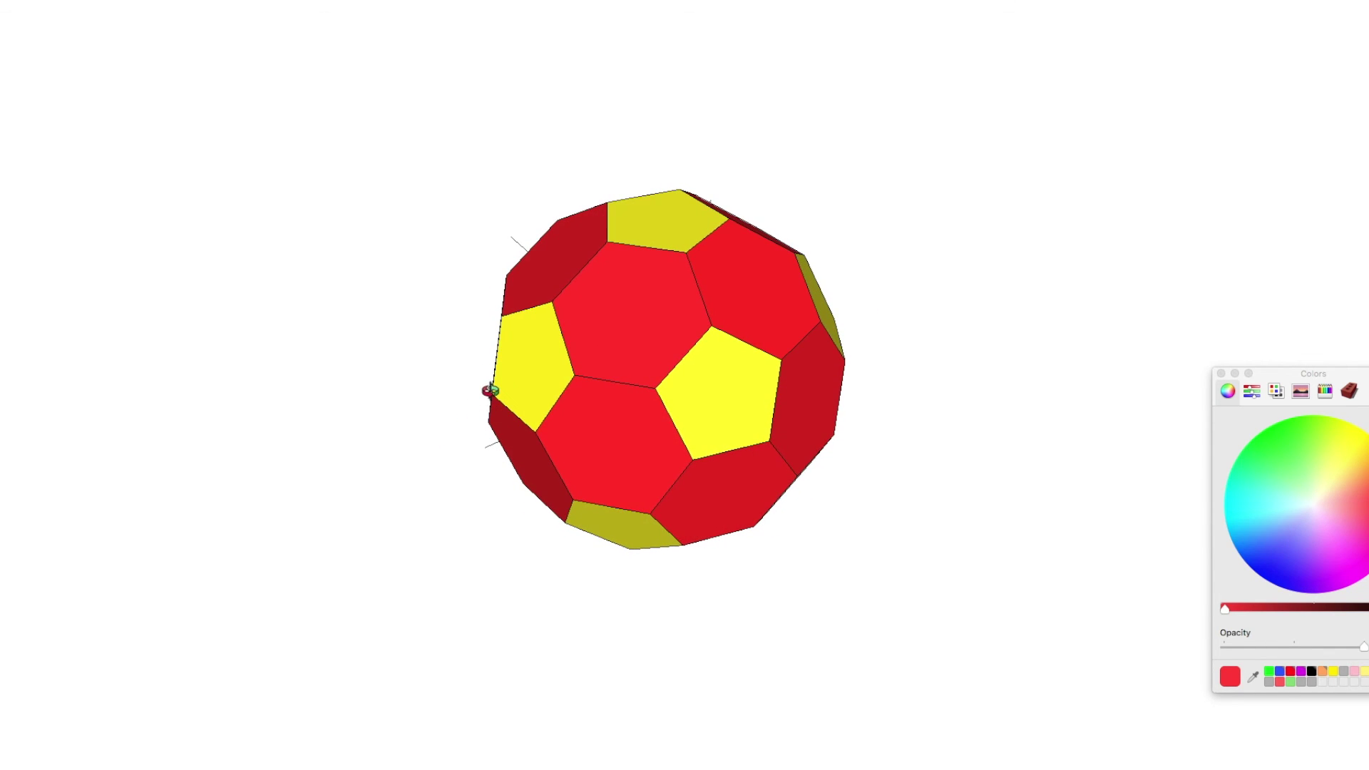
{"action": "left_click_drag", "start_coordinate": [810, 464], "coordinate": [611, 293]}
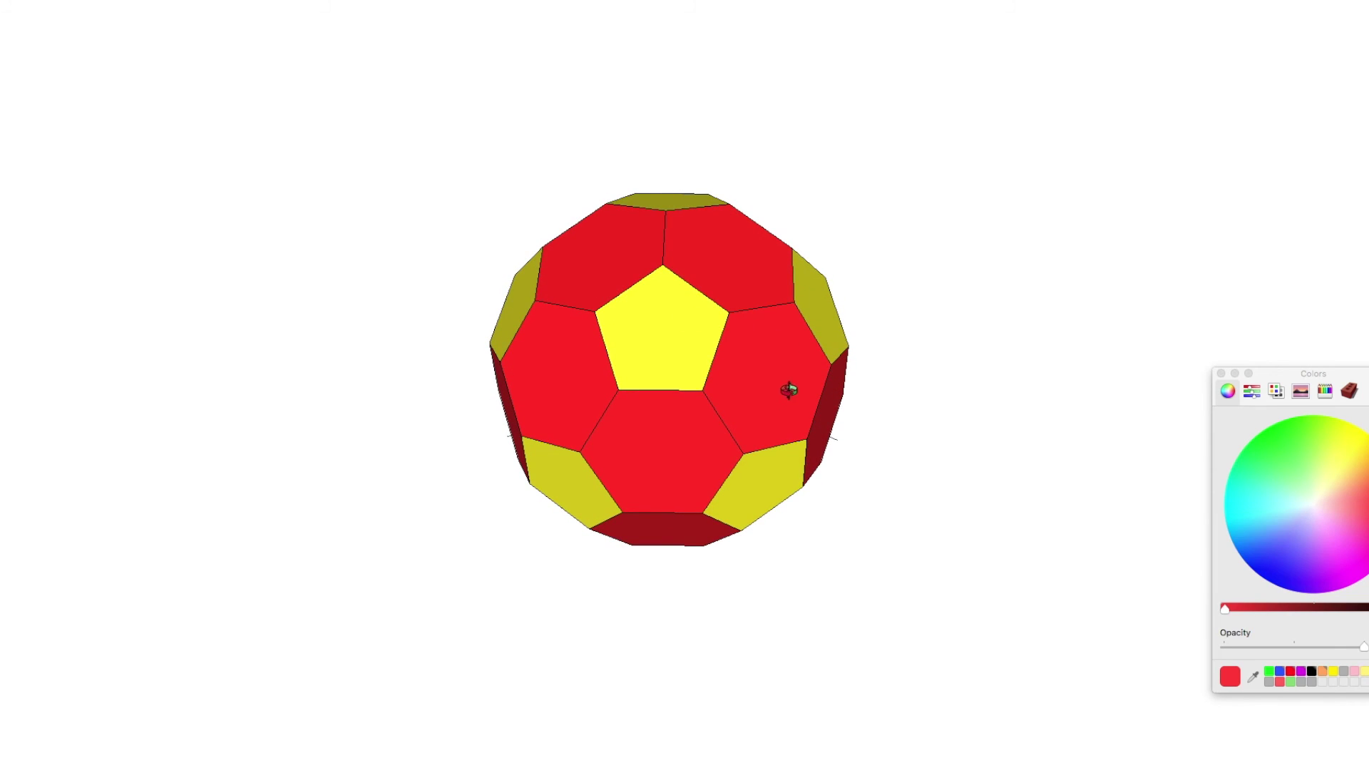
{"action": "scroll", "coordinate": [777, 388], "scroll_direction": "up", "scroll_amount": 3}
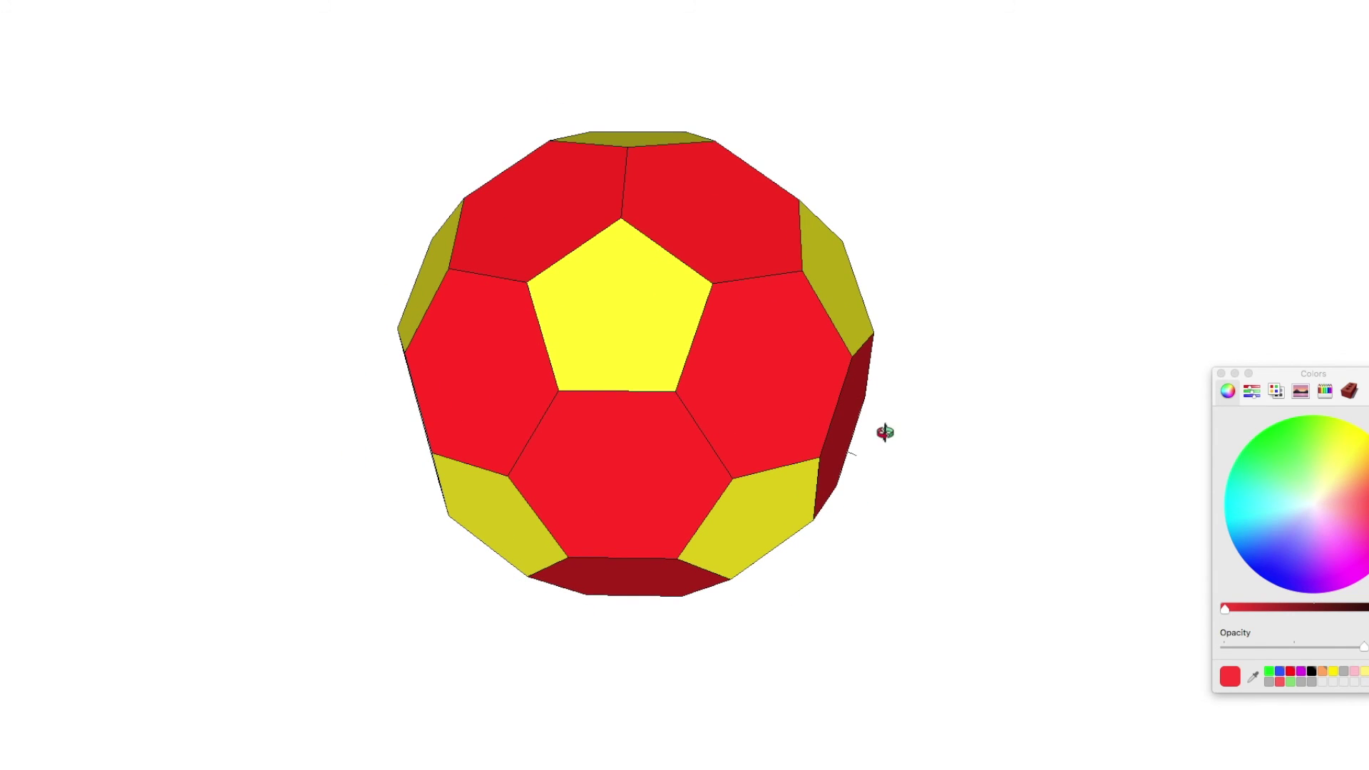
{"action": "left_click_drag", "start_coordinate": [703, 464], "coordinate": [784, 340]}
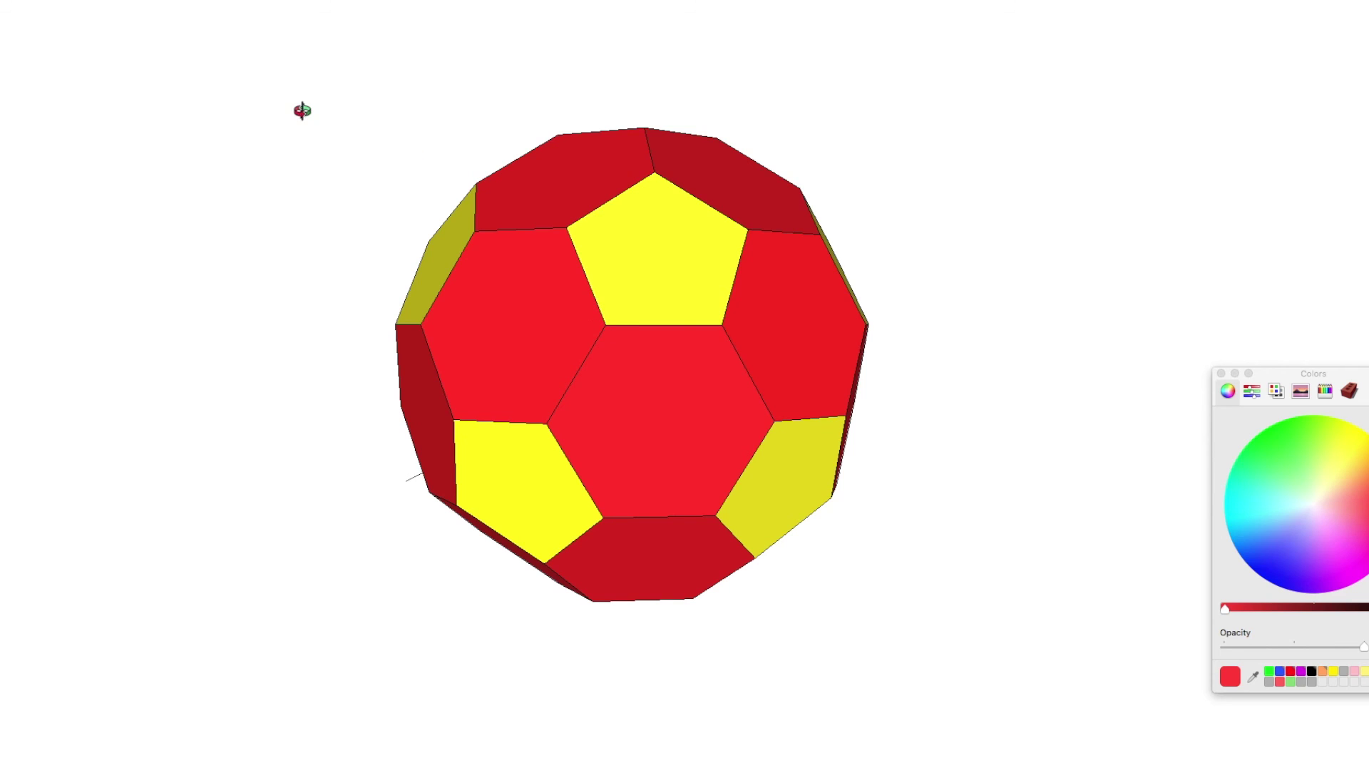
{"action": "left_click", "coordinate": [656, 237]}
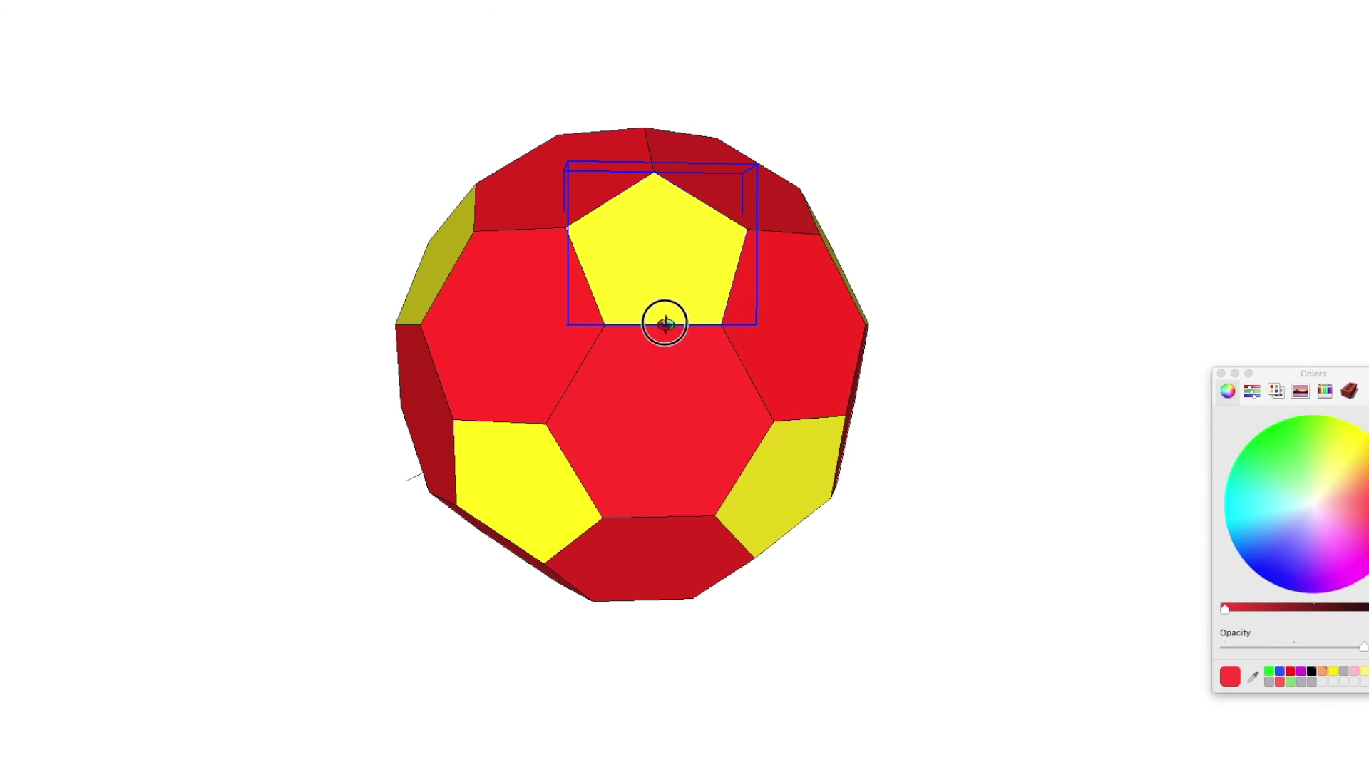
{"action": "left_click_drag", "start_coordinate": [663, 321], "coordinate": [698, 328]}
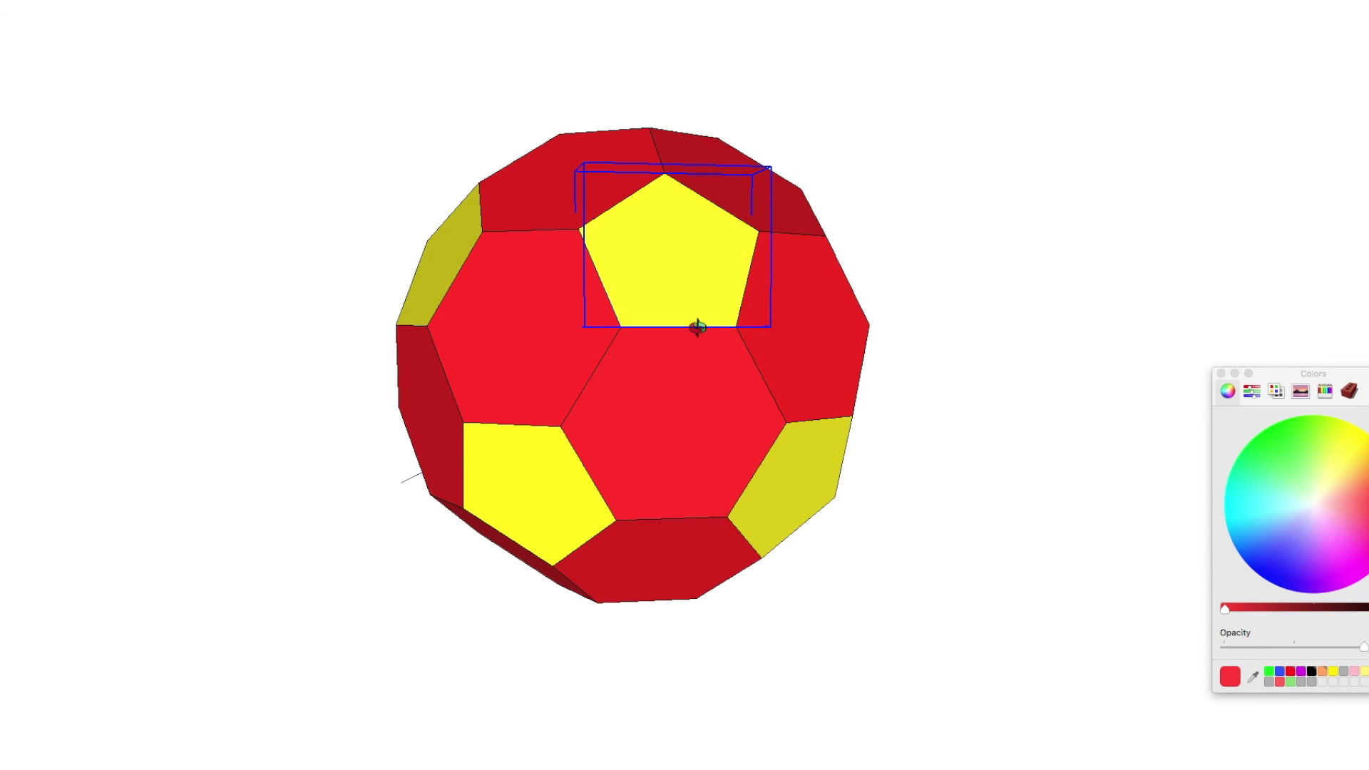